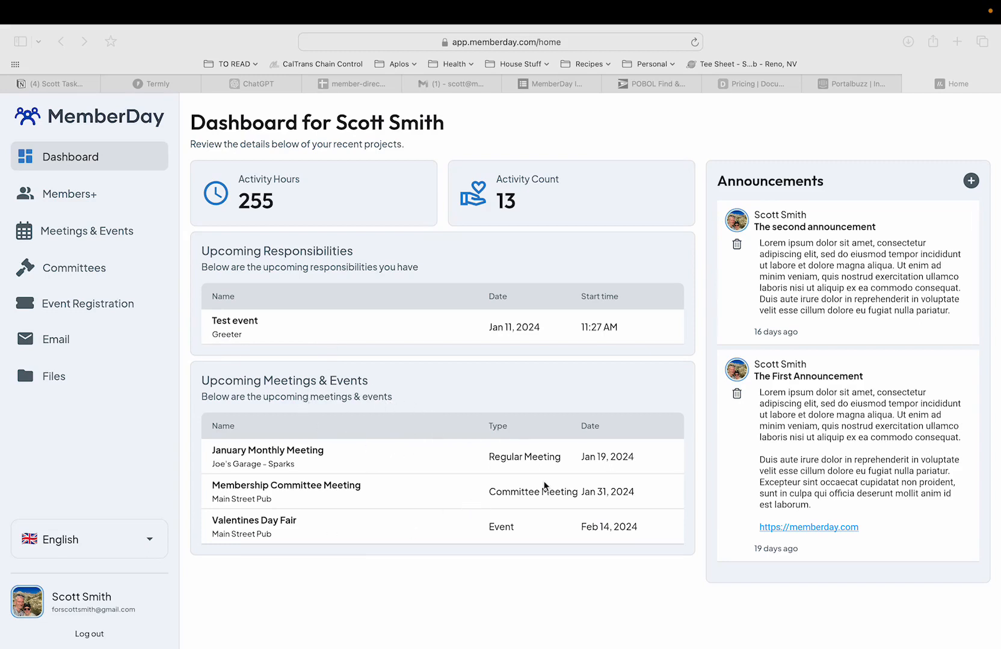
Step: Open the Members+ directory from the dashboard
{"action": "left_click", "coordinate": [485, 389]}
{"action": "left_click", "coordinate": [83, 196]}
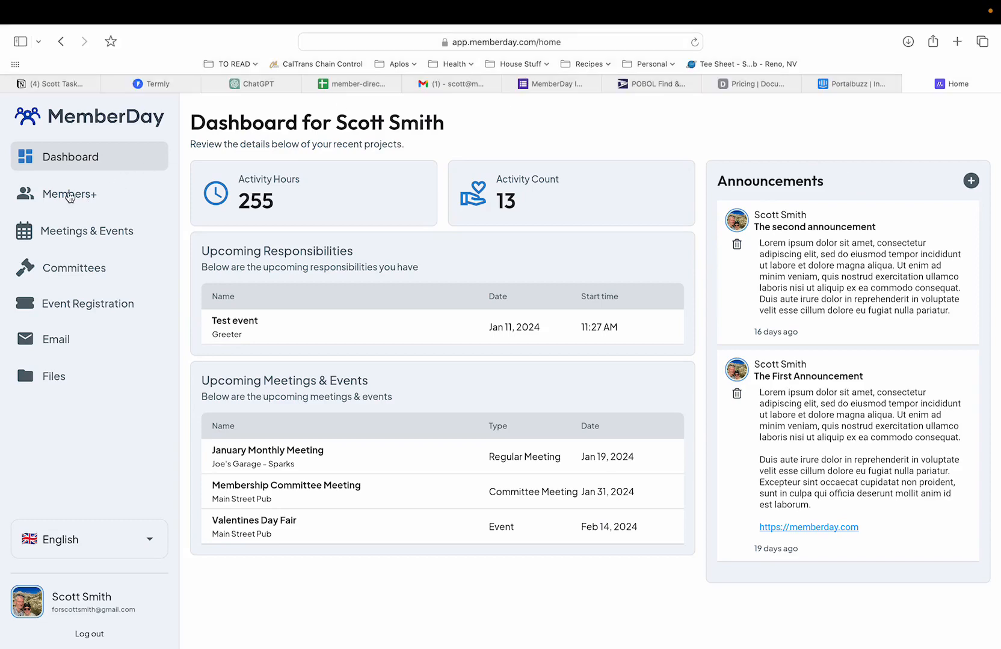
{"action": "left_click", "coordinate": [70, 196]}
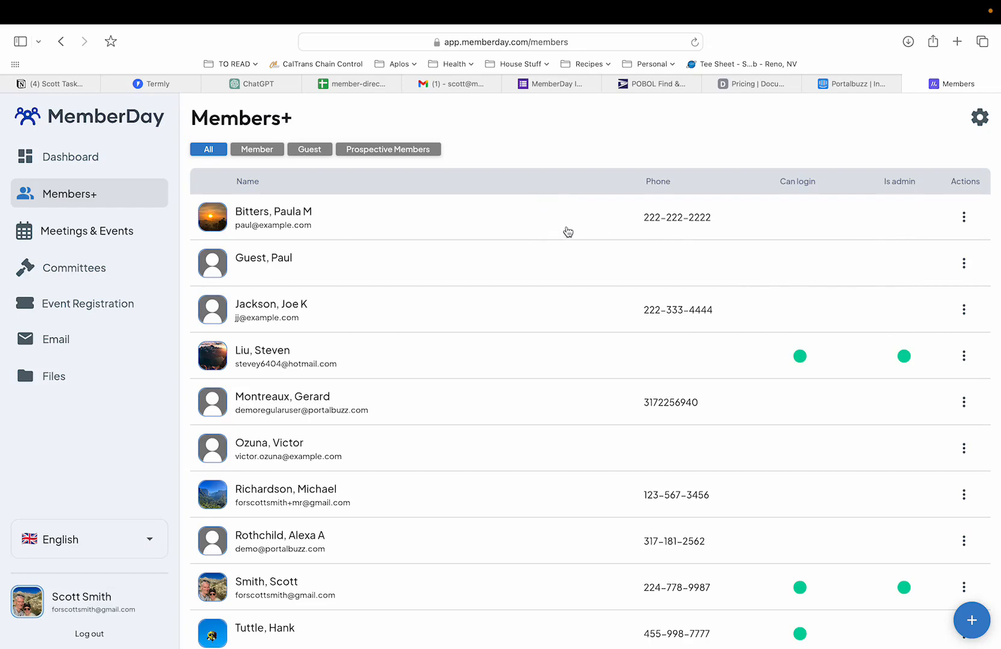
Step: Review the first listed member's profile from contact information through member information, and return to the member list
{"action": "left_click", "coordinate": [521, 225]}
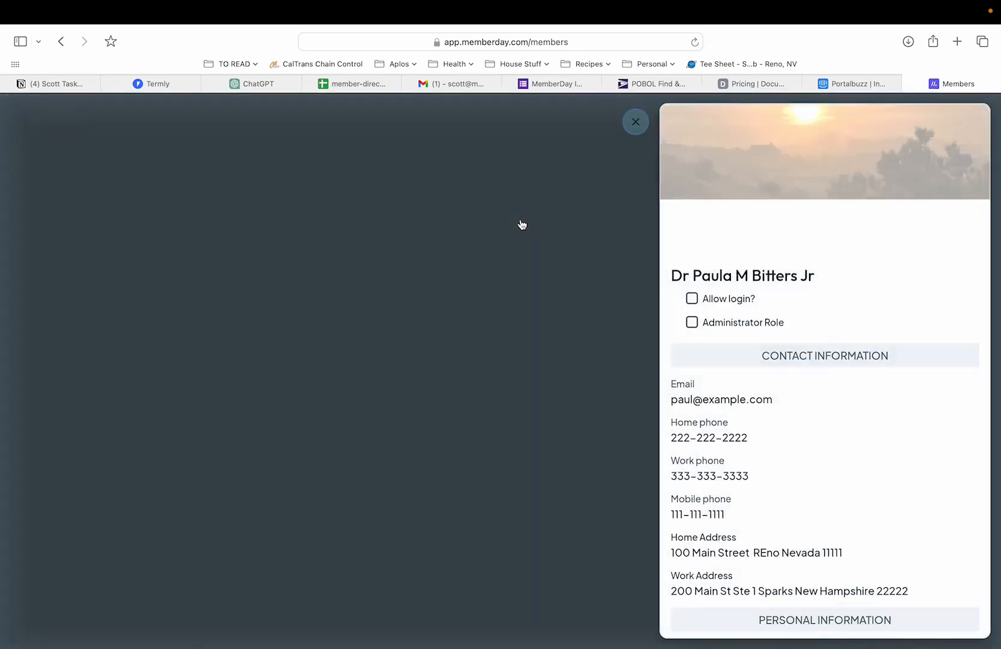
{"action": "scroll", "coordinate": [828, 309], "scroll_direction": "down", "scroll_amount": 10}
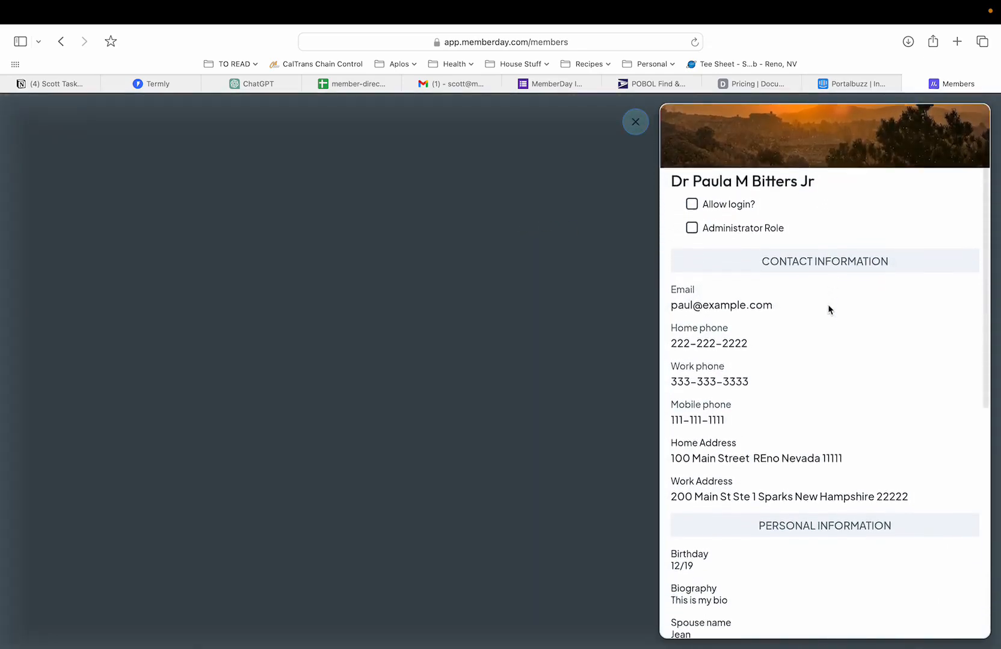
{"action": "scroll", "coordinate": [828, 309], "scroll_direction": "down", "scroll_amount": 5}
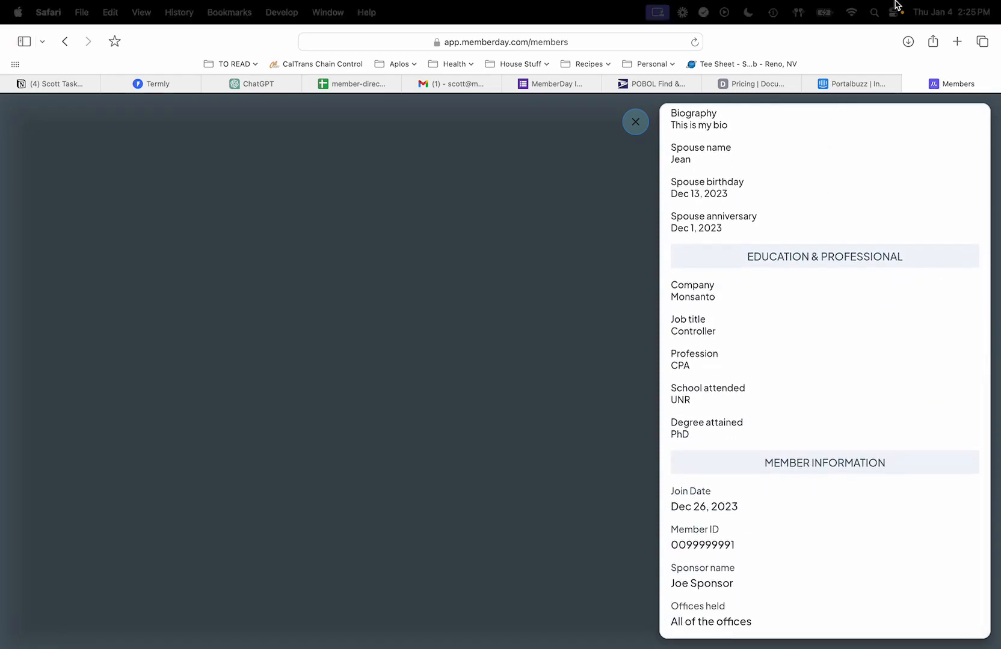
{"action": "scroll", "coordinate": [832, 291], "scroll_direction": "up", "scroll_amount": 15}
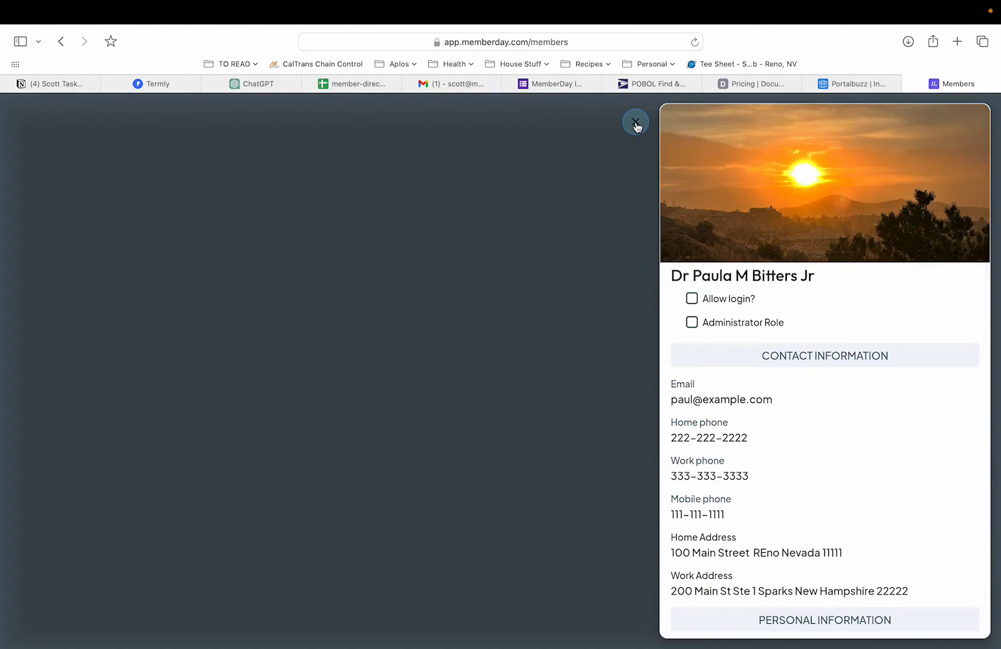
{"action": "left_click", "coordinate": [693, 300]}
{"action": "left_click", "coordinate": [696, 302]}
{"action": "left_click", "coordinate": [635, 122]}
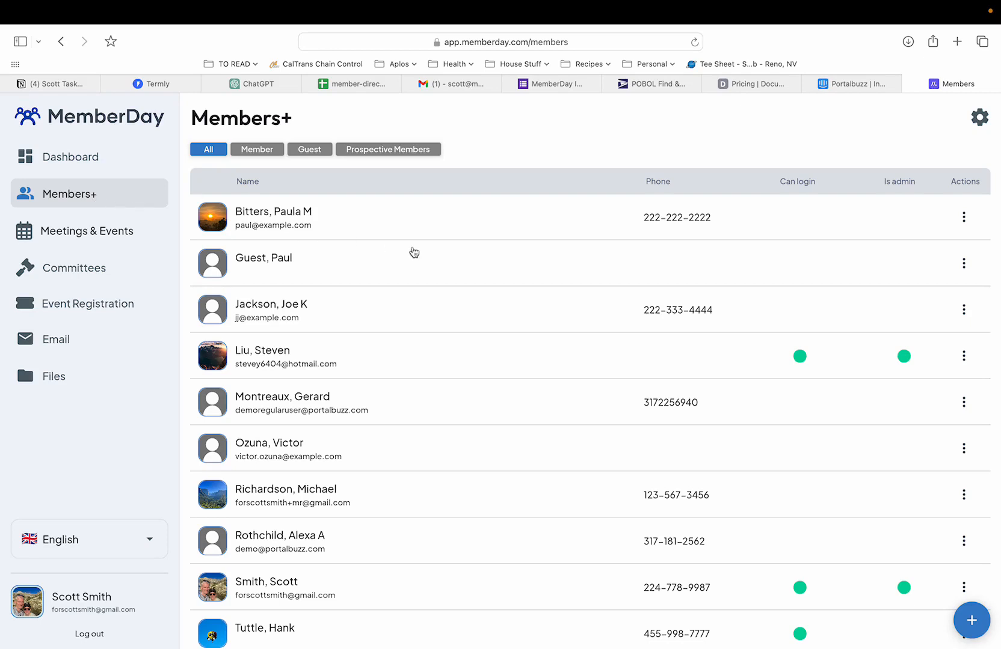
Step: Look through the fields of the Add New Member form and close it without adding anyone
{"action": "left_click", "coordinate": [971, 622]}
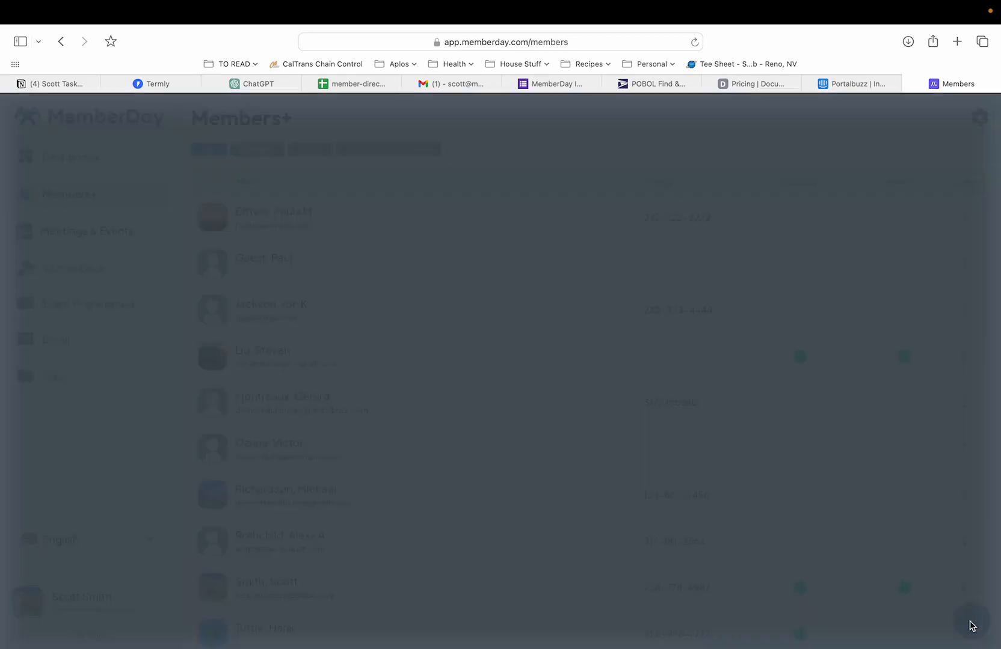
{"action": "scroll", "coordinate": [782, 302], "scroll_direction": "down", "scroll_amount": 10}
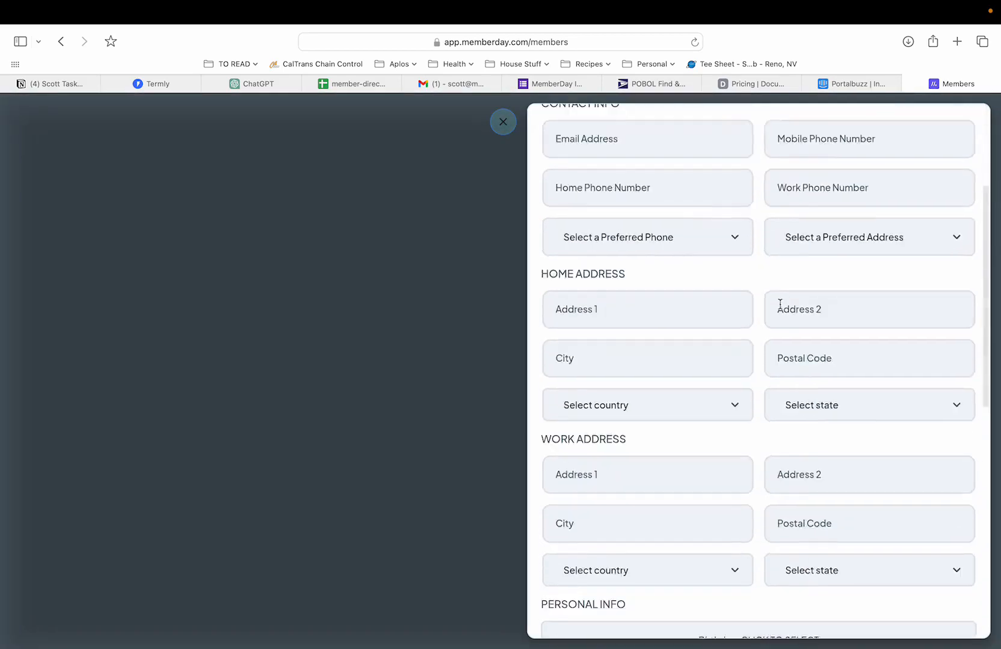
{"action": "scroll", "coordinate": [779, 306], "scroll_direction": "up", "scroll_amount": 10}
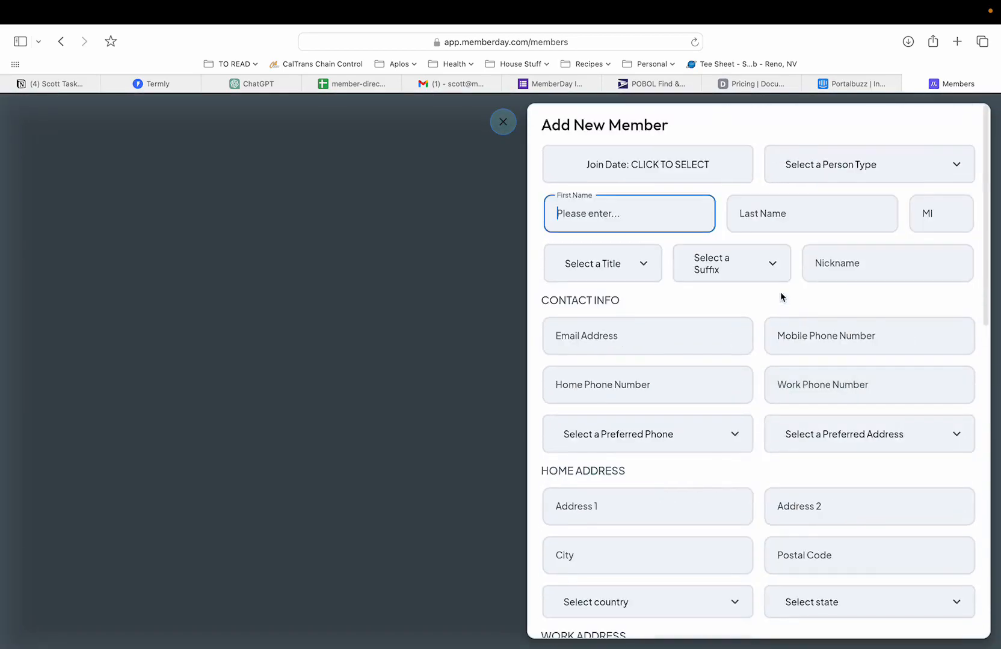
{"action": "left_click", "coordinate": [502, 122]}
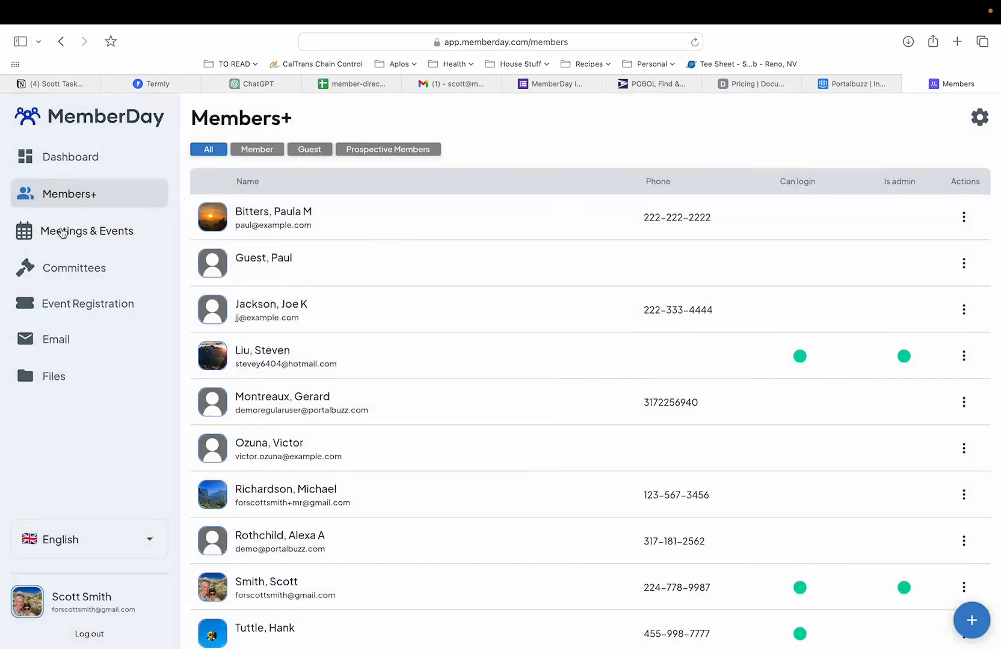
Step: Remove the assigned volunteer from the first Greeter shift of the Valentines Day Fair event
{"action": "left_click", "coordinate": [61, 231]}
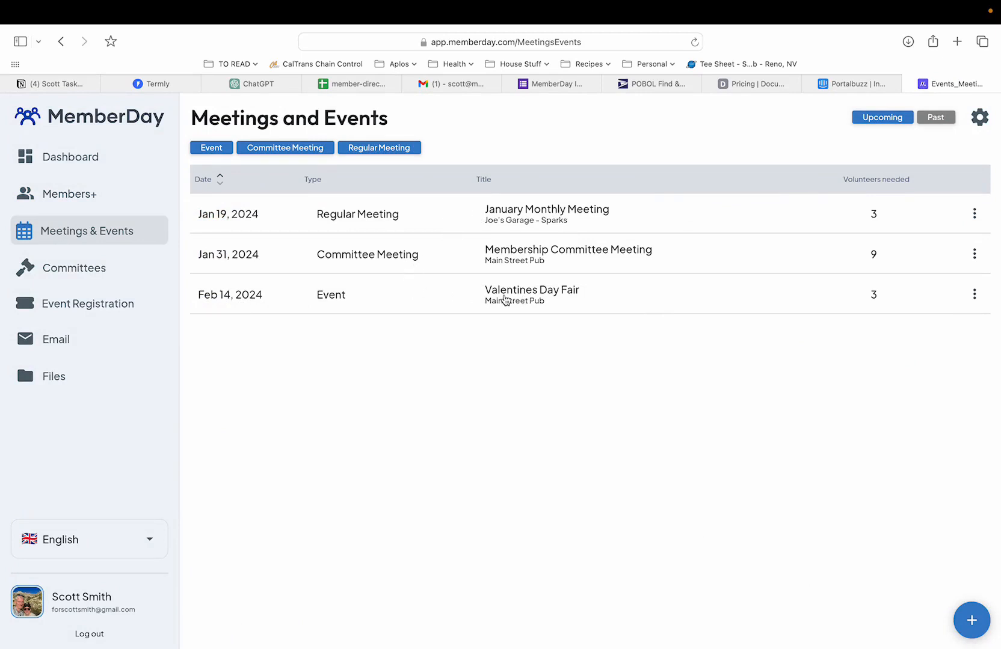
{"action": "left_click", "coordinate": [505, 300]}
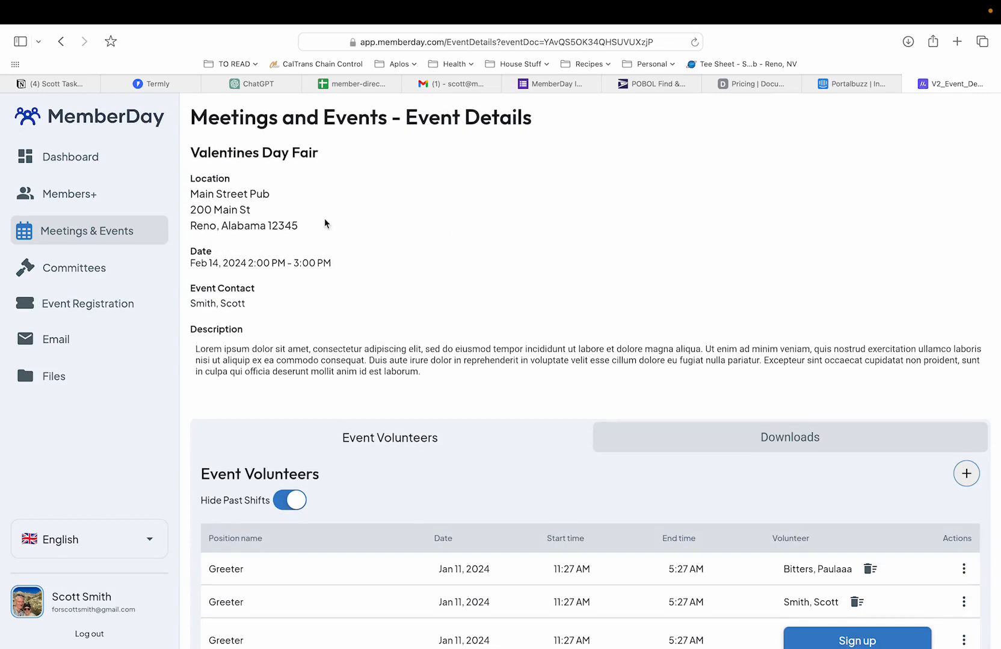
{"action": "scroll", "coordinate": [583, 363], "scroll_direction": "down", "scroll_amount": 5}
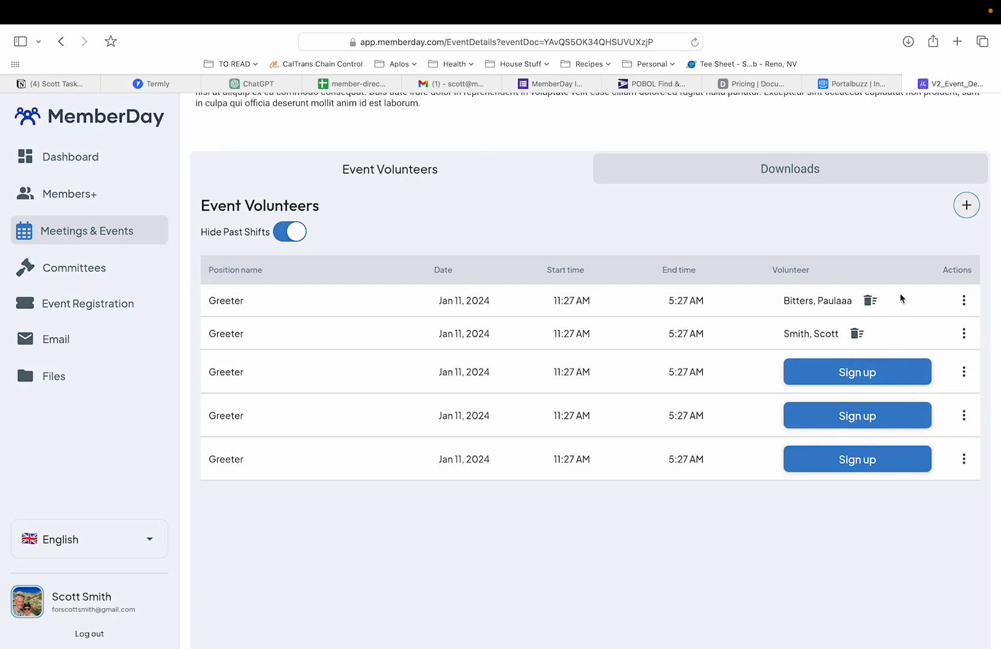
{"action": "left_click", "coordinate": [867, 303]}
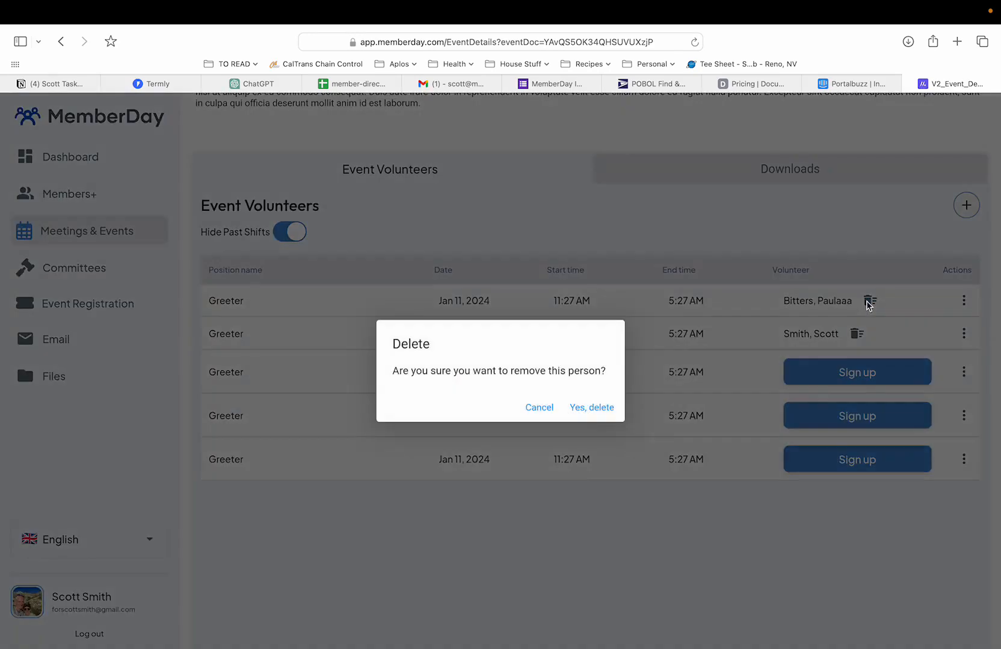
{"action": "left_click", "coordinate": [589, 407]}
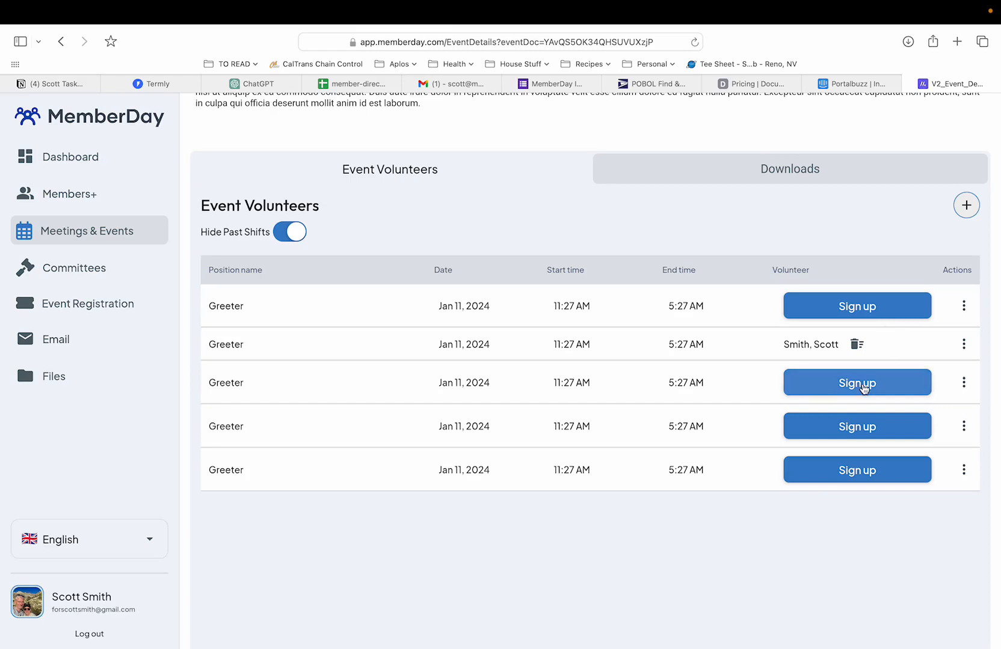
Step: Sign up an existing member as the volunteer for the event's third Greeter shift and save the assignment
{"action": "left_click", "coordinate": [862, 385]}
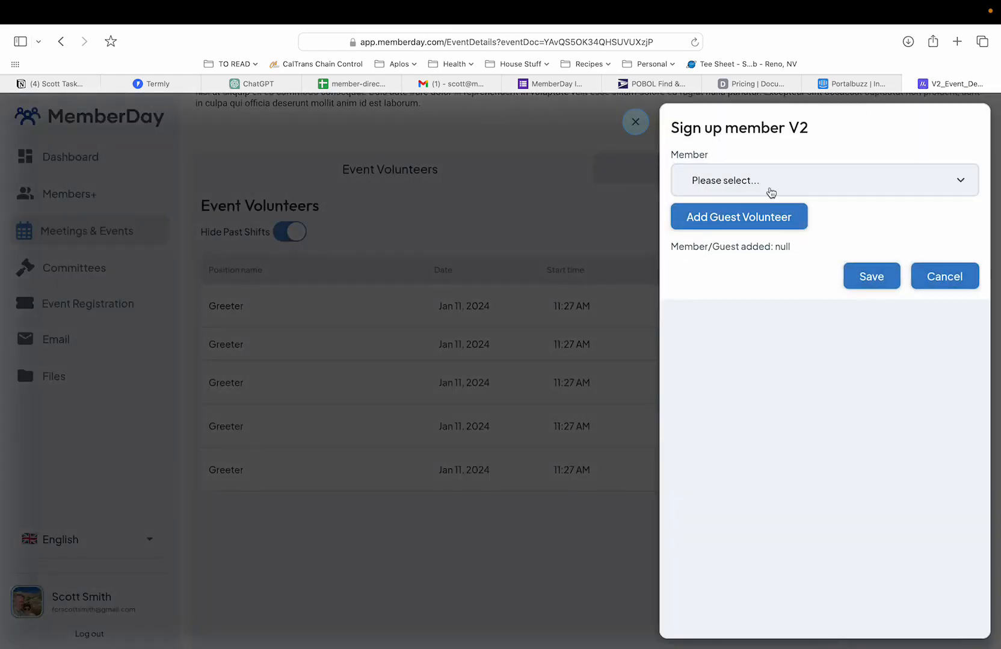
{"action": "left_click", "coordinate": [770, 188]}
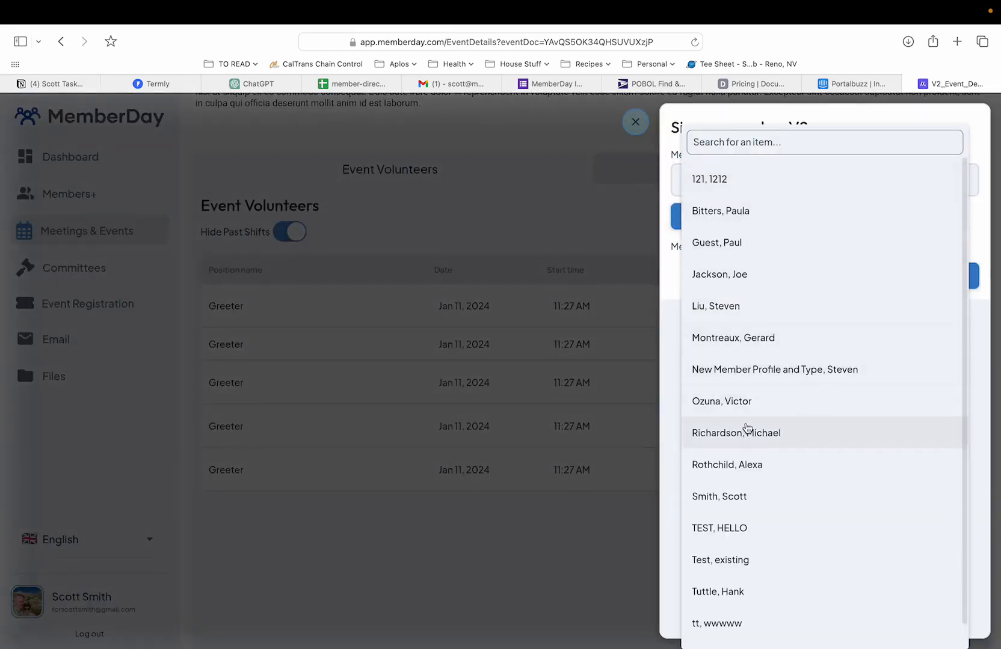
{"action": "left_click", "coordinate": [743, 436]}
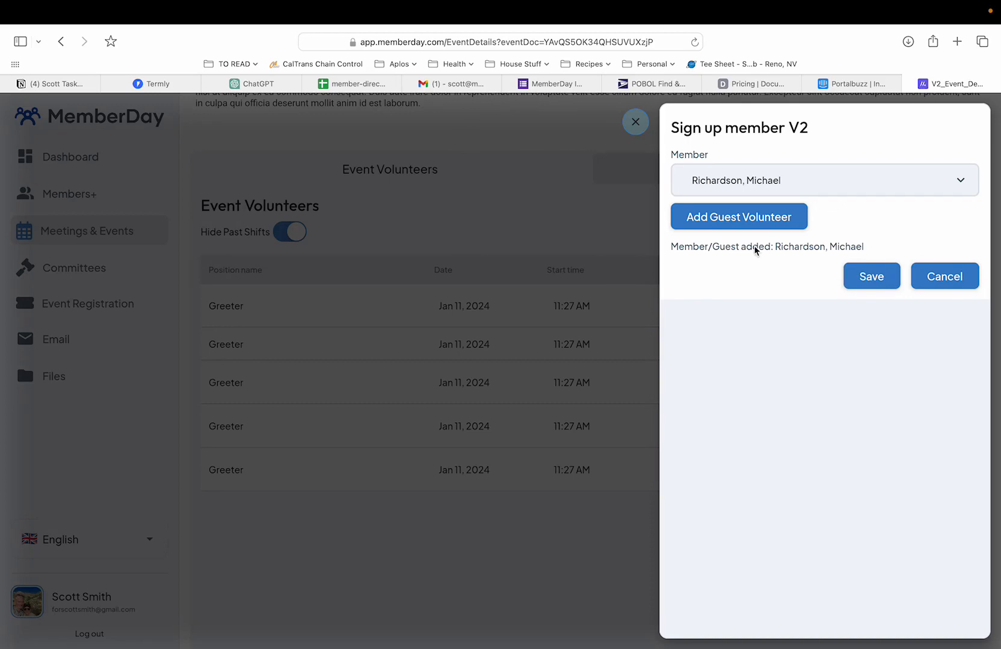
{"action": "left_click", "coordinate": [875, 283]}
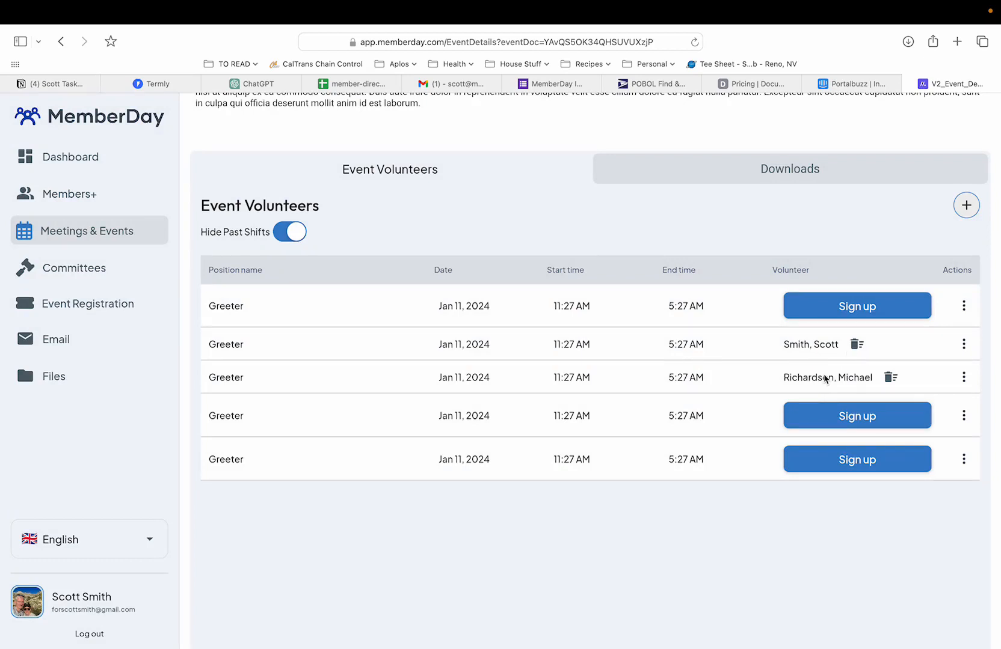
Step: Look at the form for adding a volunteer position and the event's available downloads, and return to the event volunteers
{"action": "left_click", "coordinate": [965, 205]}
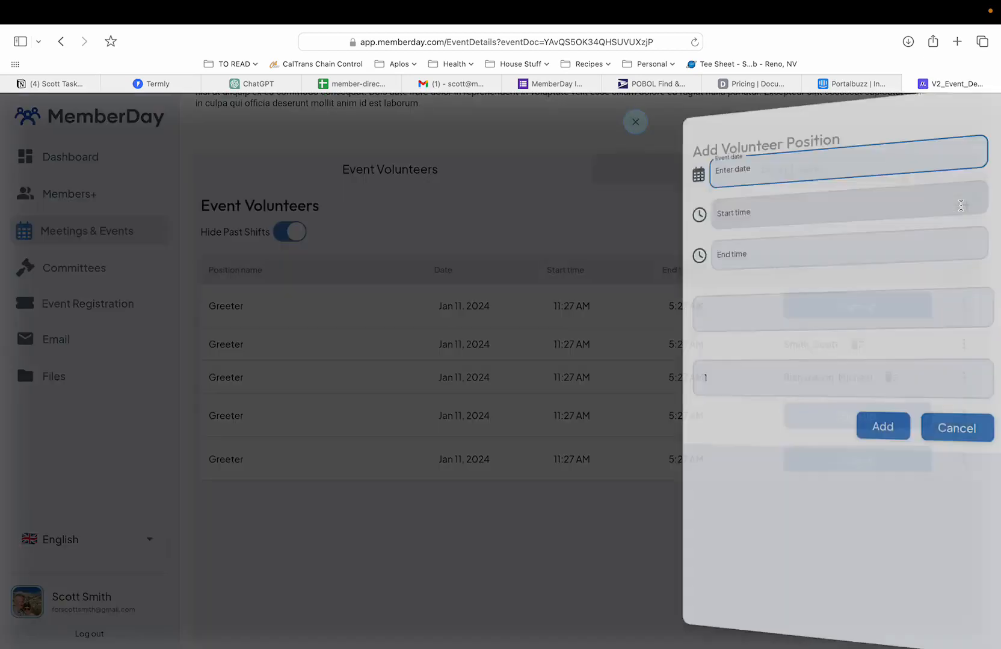
{"action": "left_click", "coordinate": [938, 427]}
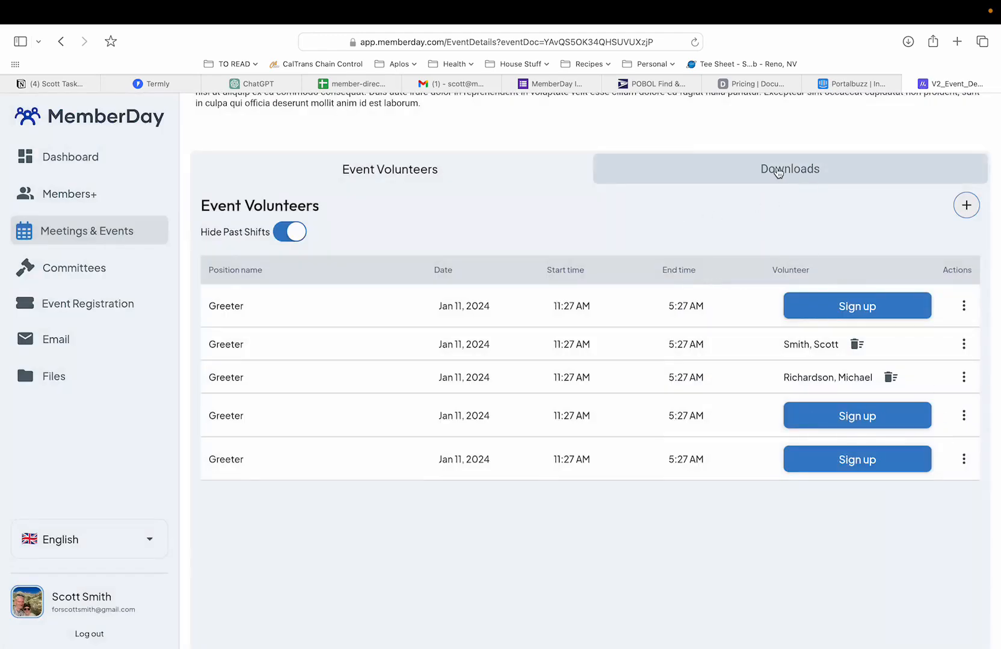
{"action": "left_click", "coordinate": [778, 171]}
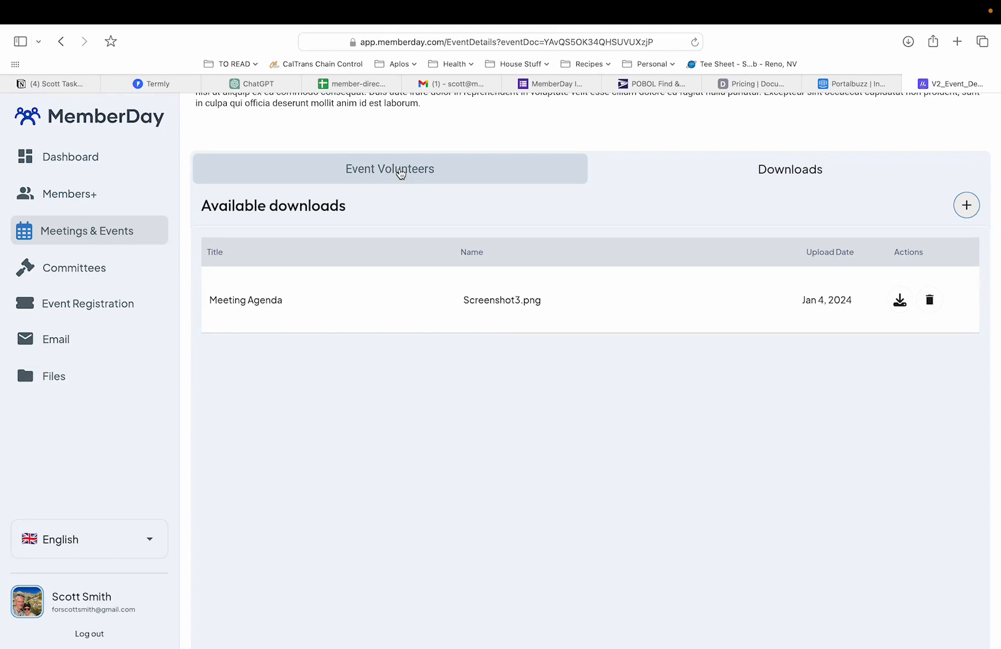
{"action": "left_click", "coordinate": [401, 174]}
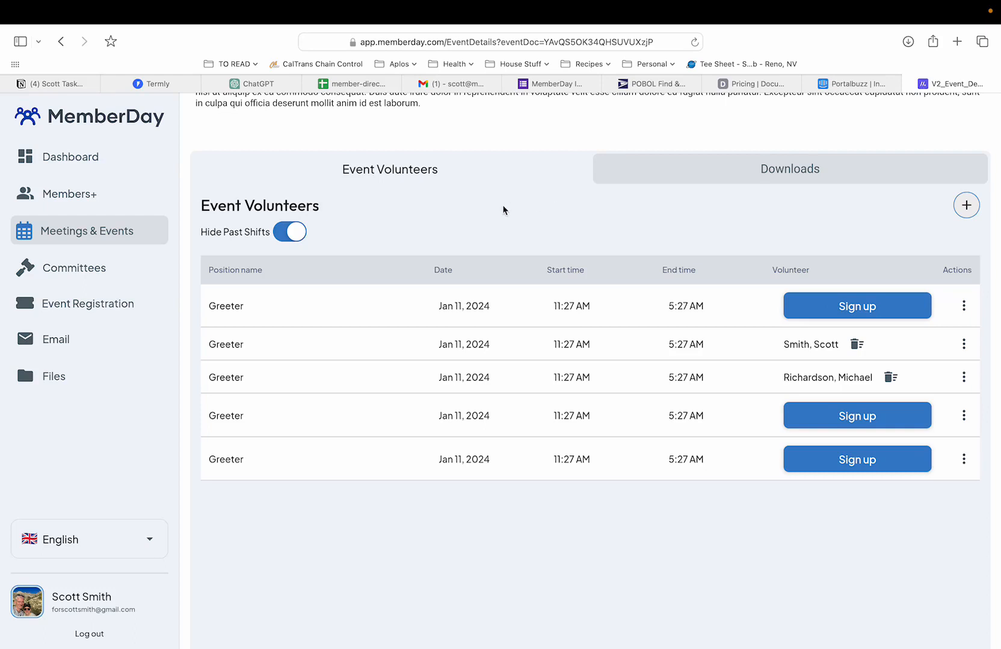
Step: Add an existing member to the Membership Committee for 2023 - 2024, check its upcoming meetings and close the committee details
{"action": "left_click", "coordinate": [77, 269]}
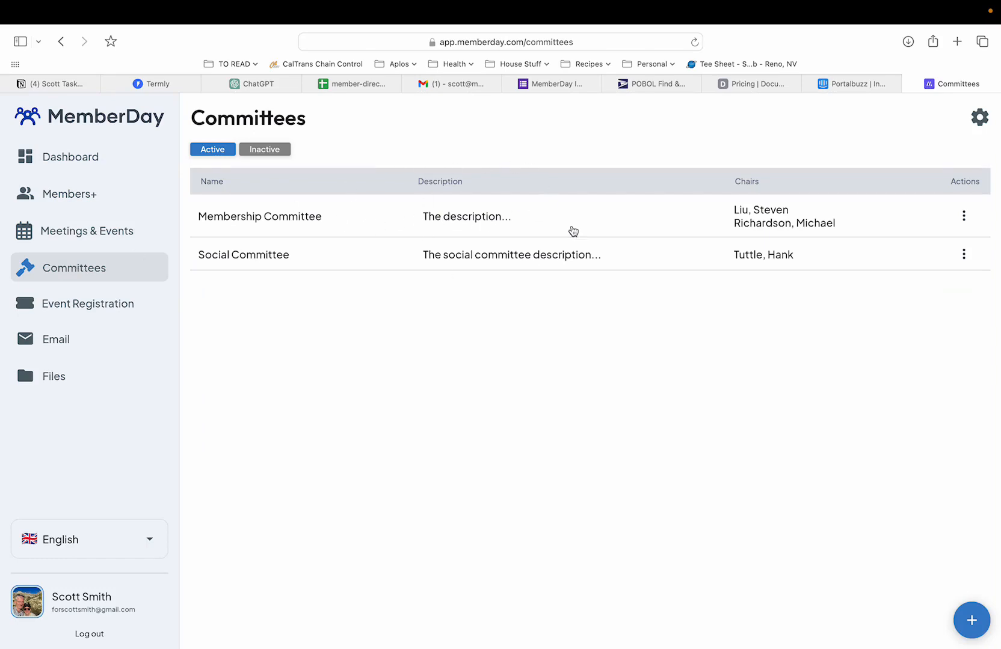
{"action": "left_click", "coordinate": [481, 224]}
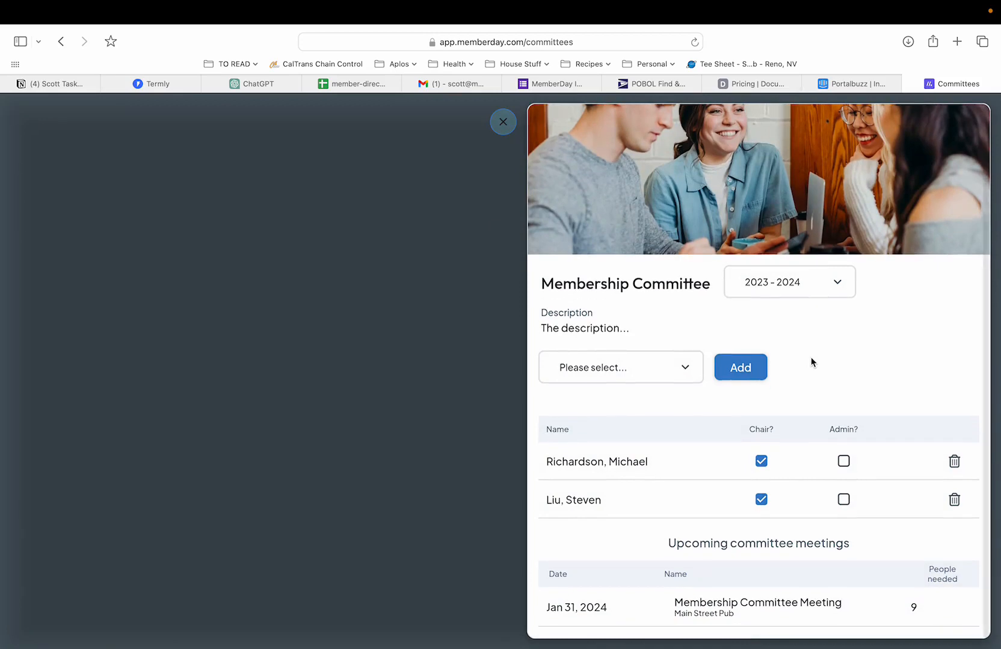
{"action": "left_click", "coordinate": [628, 368]}
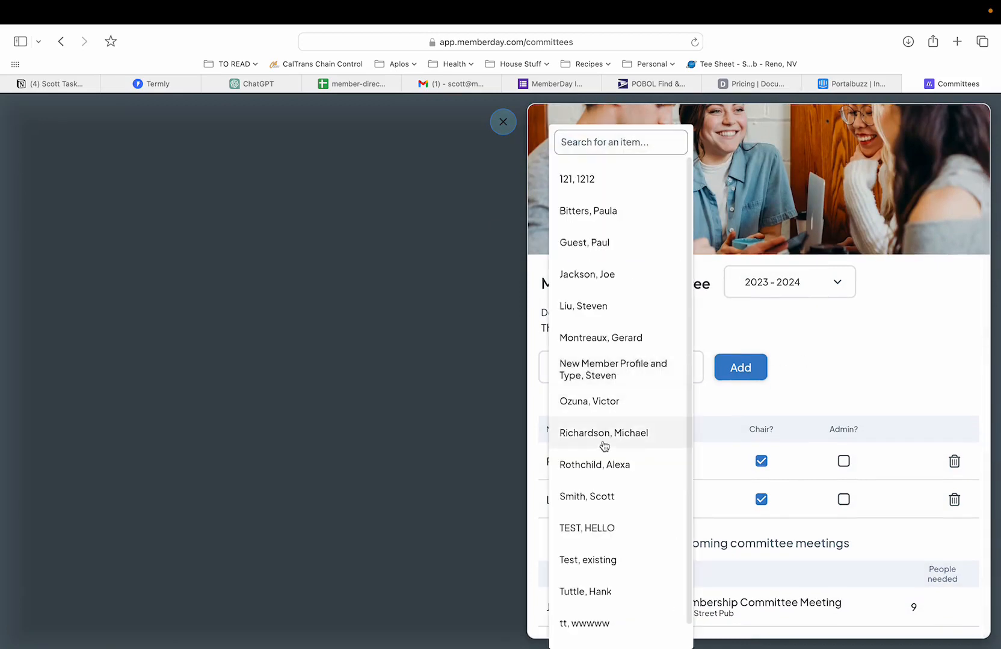
{"action": "left_click", "coordinate": [594, 467]}
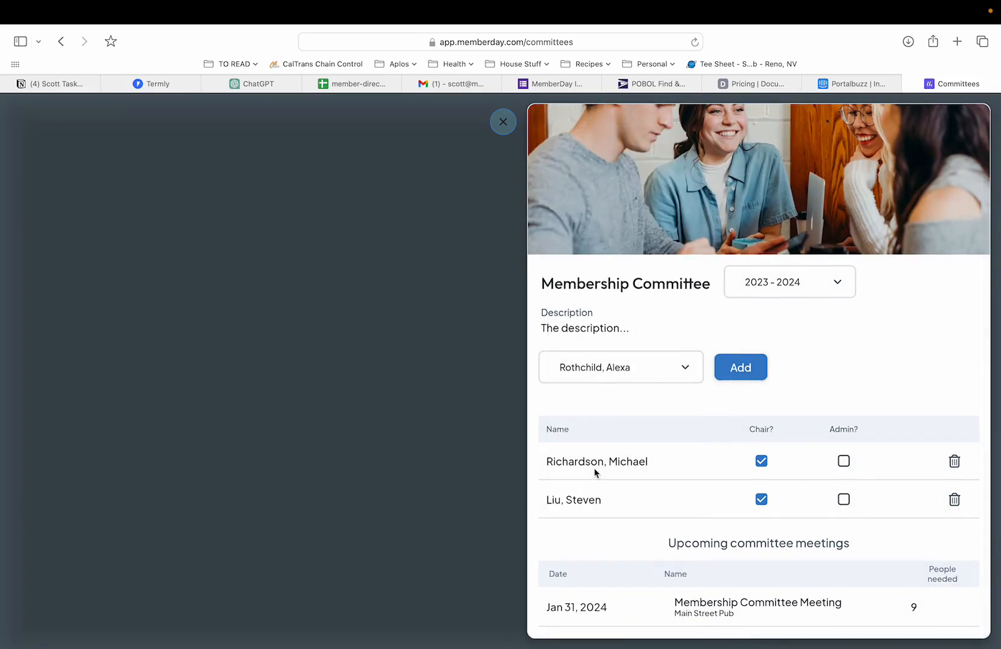
{"action": "left_click", "coordinate": [743, 374]}
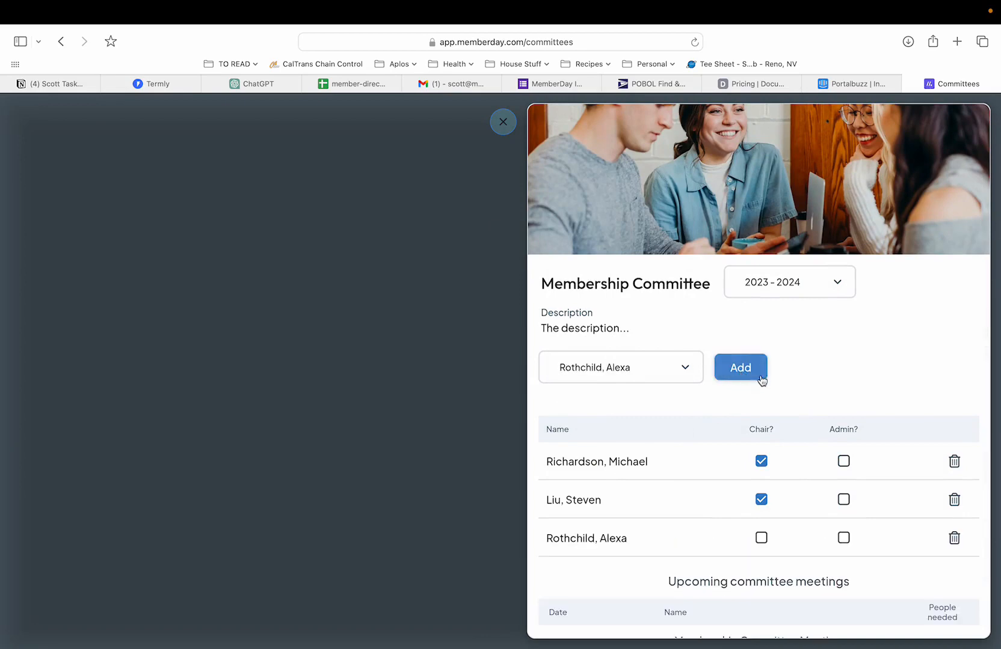
{"action": "scroll", "coordinate": [887, 394], "scroll_direction": "down", "scroll_amount": 1}
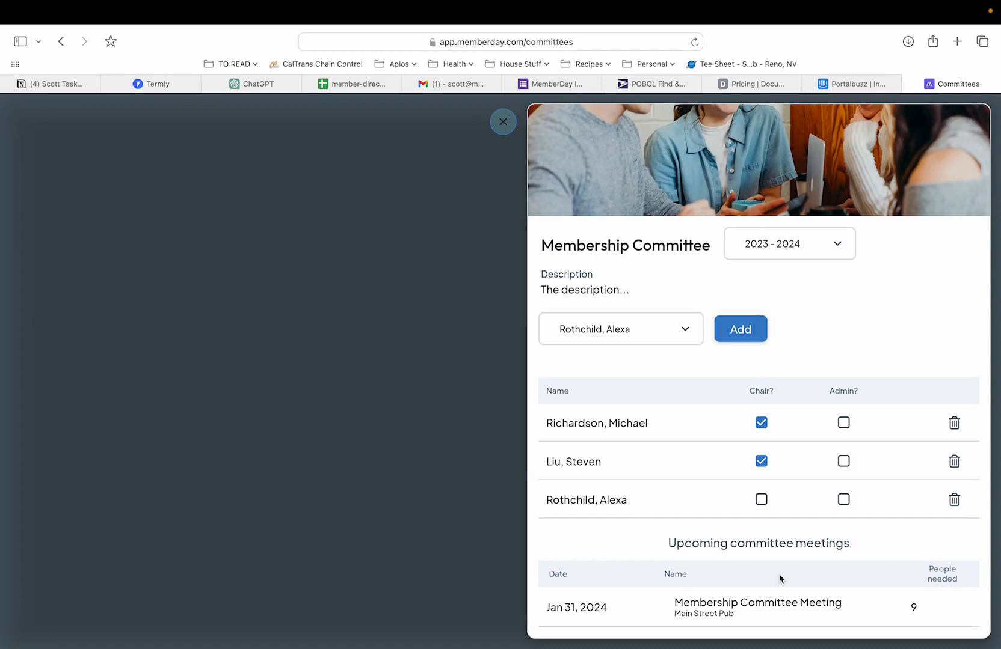
{"action": "left_click", "coordinate": [502, 122]}
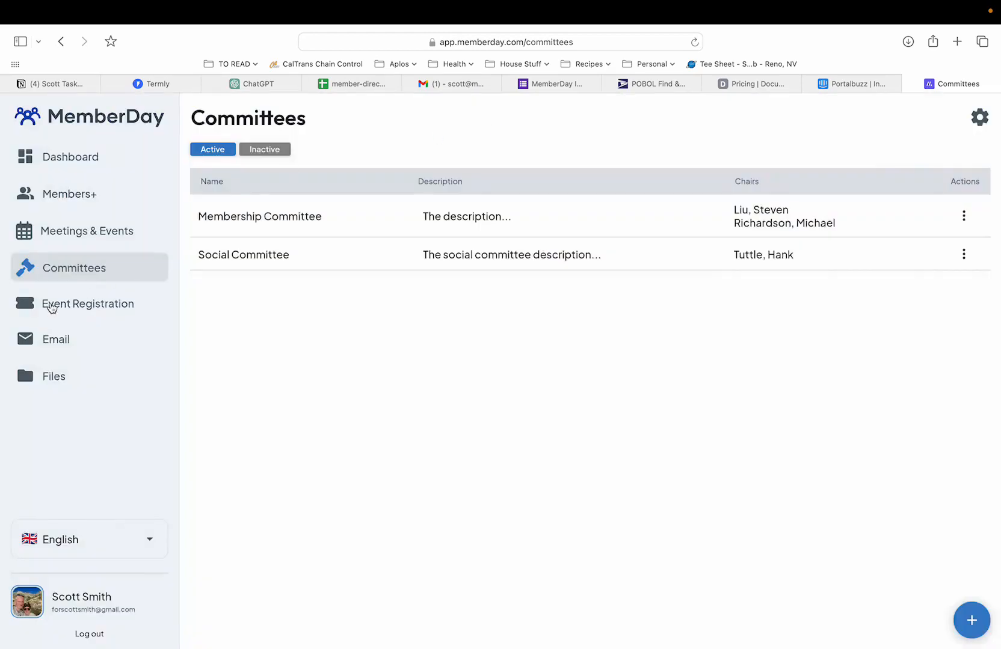
Step: Start a registration for the Valentines Day Fundraiser event with Full Registration - $3 and a New ticket quantity of 2
{"action": "left_click", "coordinate": [52, 307]}
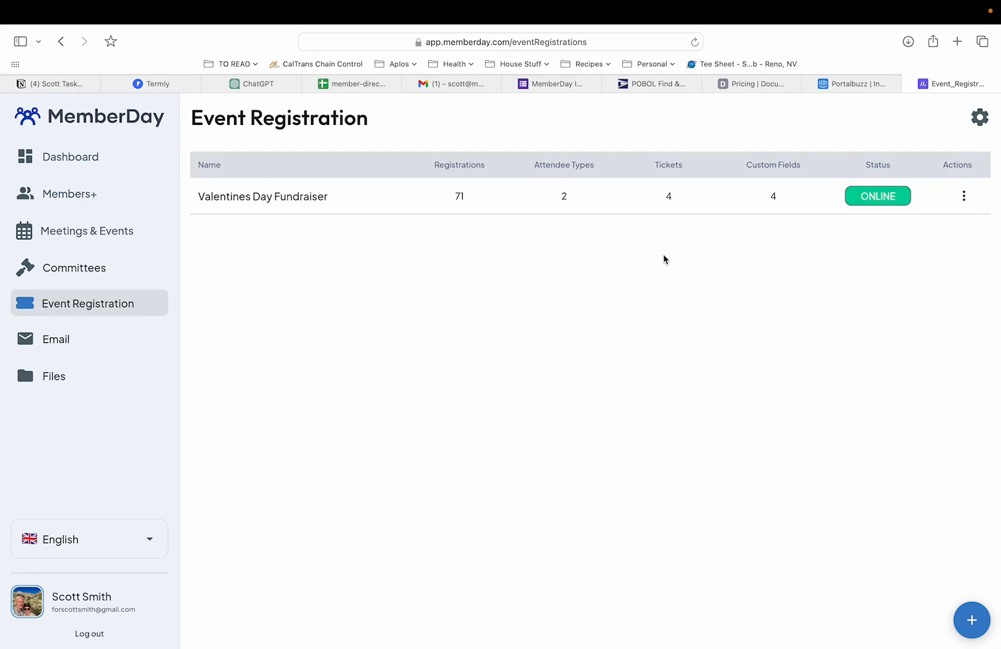
{"action": "left_click", "coordinate": [964, 197]}
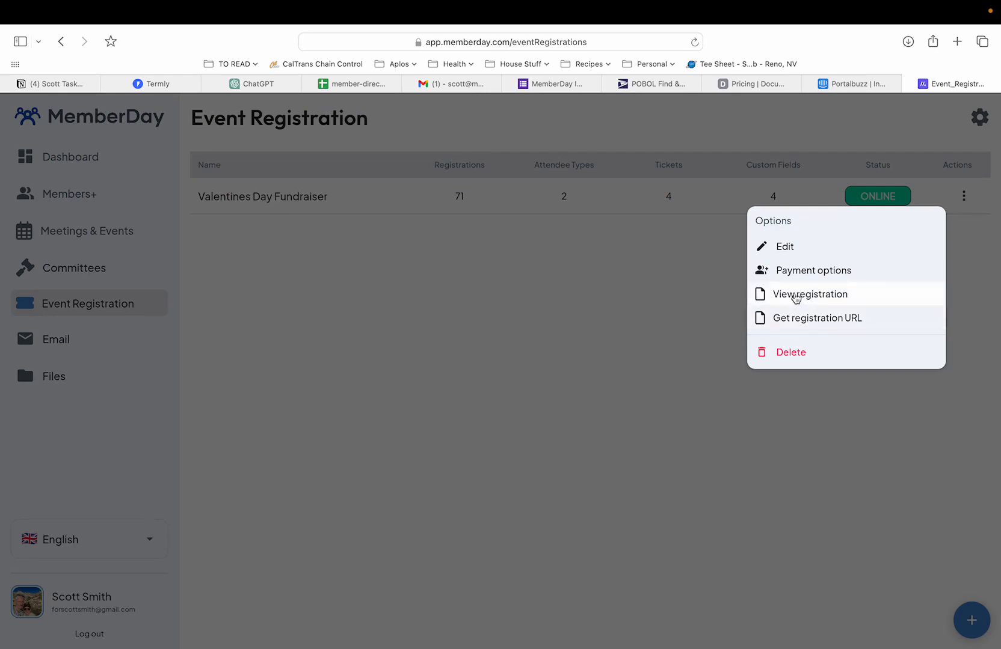
{"action": "left_click", "coordinate": [795, 299]}
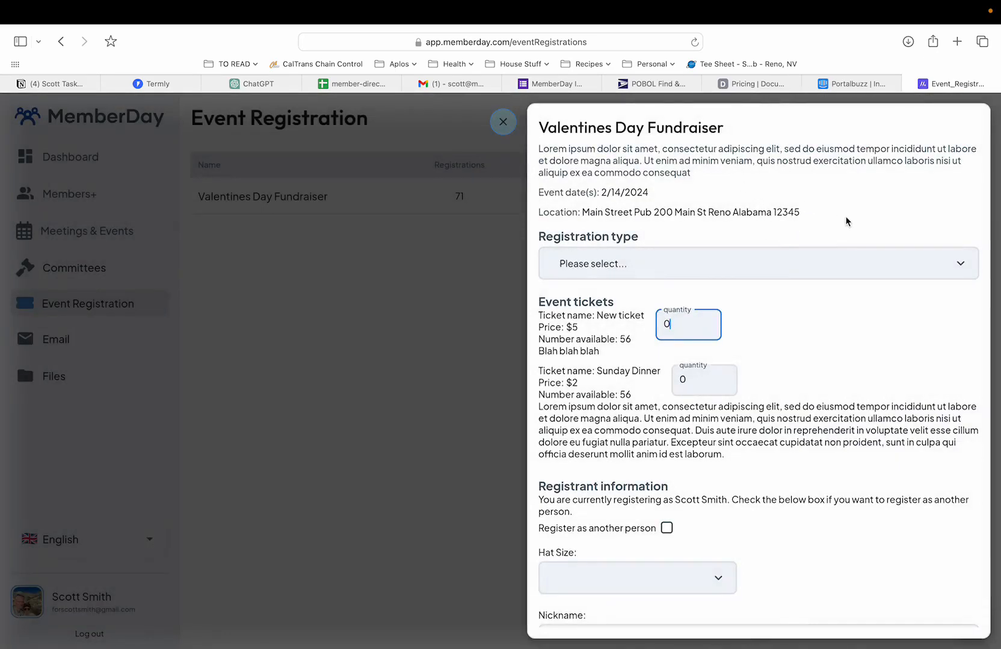
{"action": "left_click", "coordinate": [780, 263]}
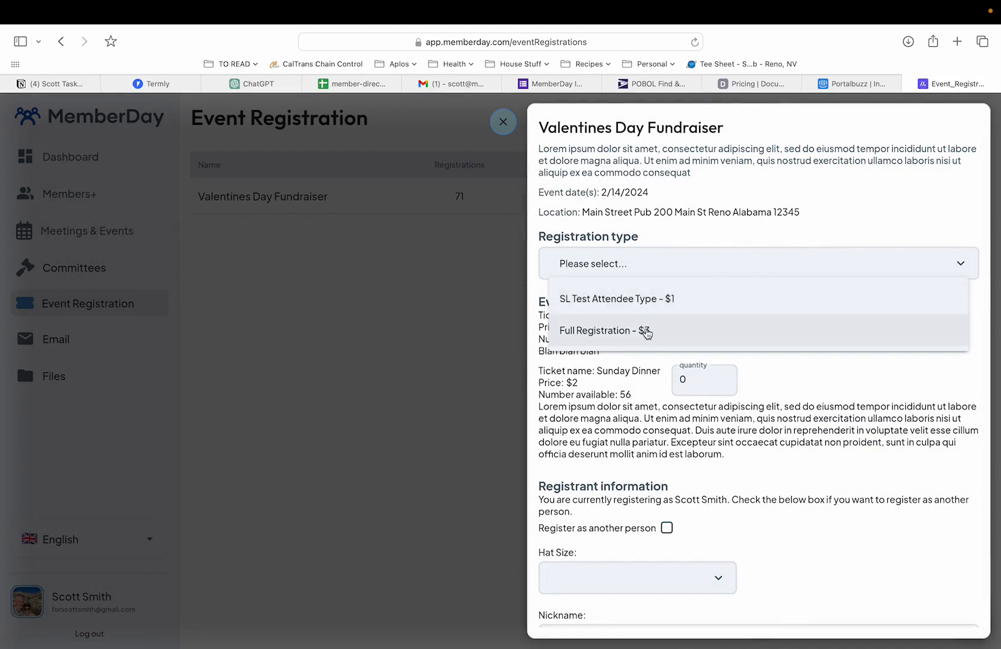
{"action": "left_click", "coordinate": [645, 332]}
{"action": "left_click", "coordinate": [703, 326]}
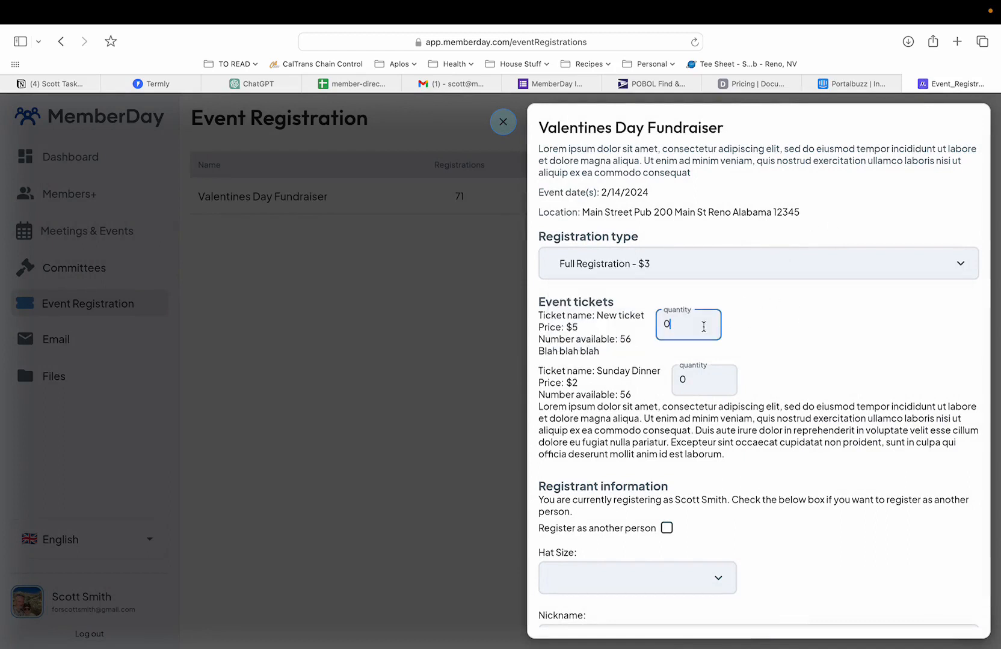
{"action": "key", "text": "BackSpace"}
{"action": "type", "text": "2"}
Step: Check the fields for registering another person and the payment summary, and cancel the registration
{"action": "scroll", "coordinate": [824, 355], "scroll_direction": "down", "scroll_amount": 5}
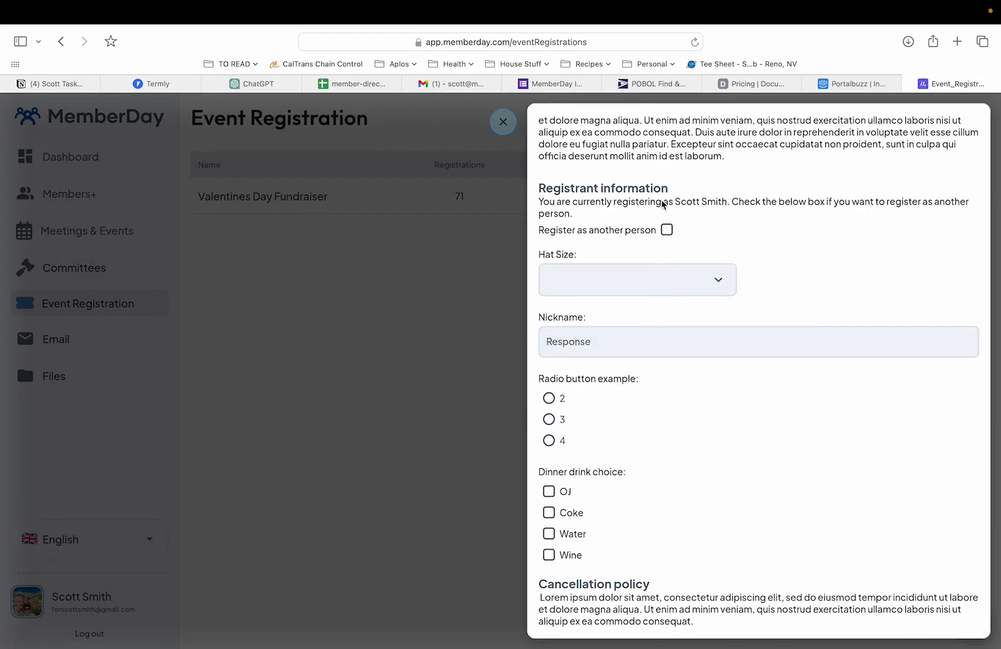
{"action": "left_click", "coordinate": [666, 230]}
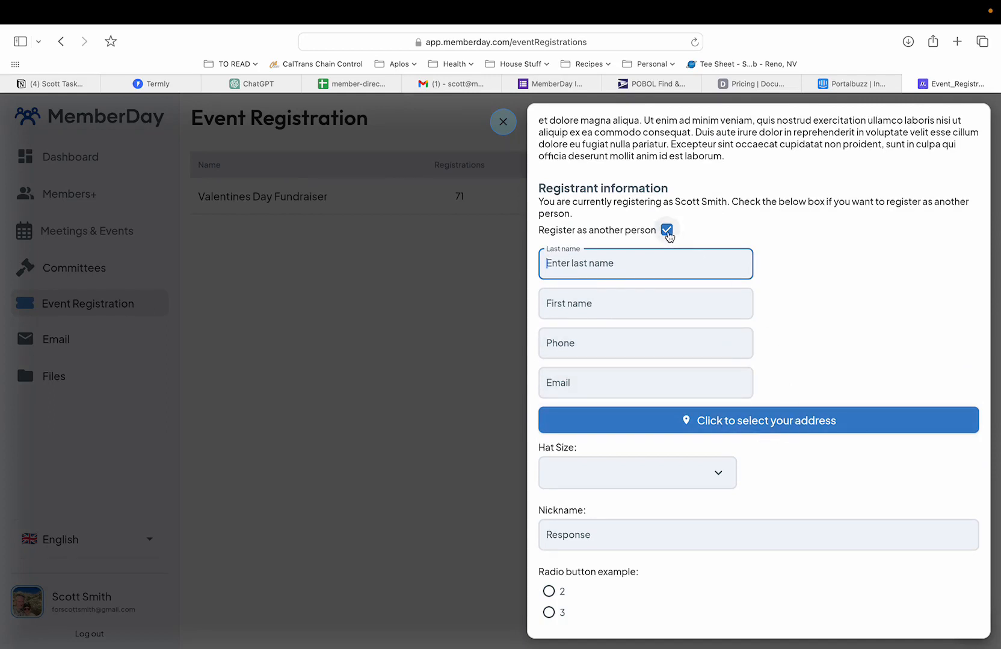
{"action": "left_click", "coordinate": [666, 231]}
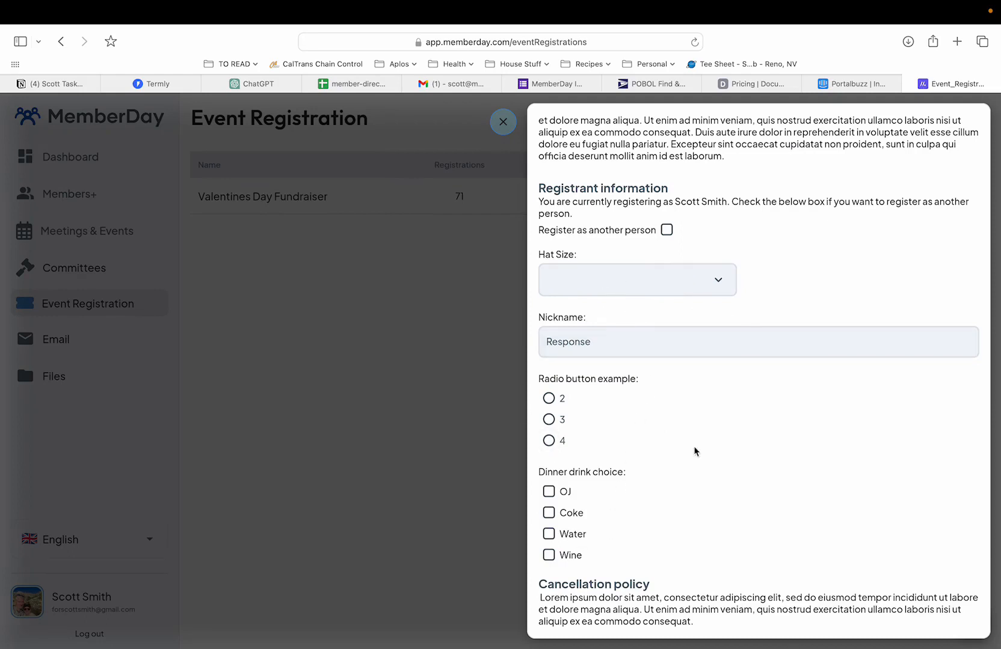
{"action": "scroll", "coordinate": [666, 479], "scroll_direction": "down", "scroll_amount": 3}
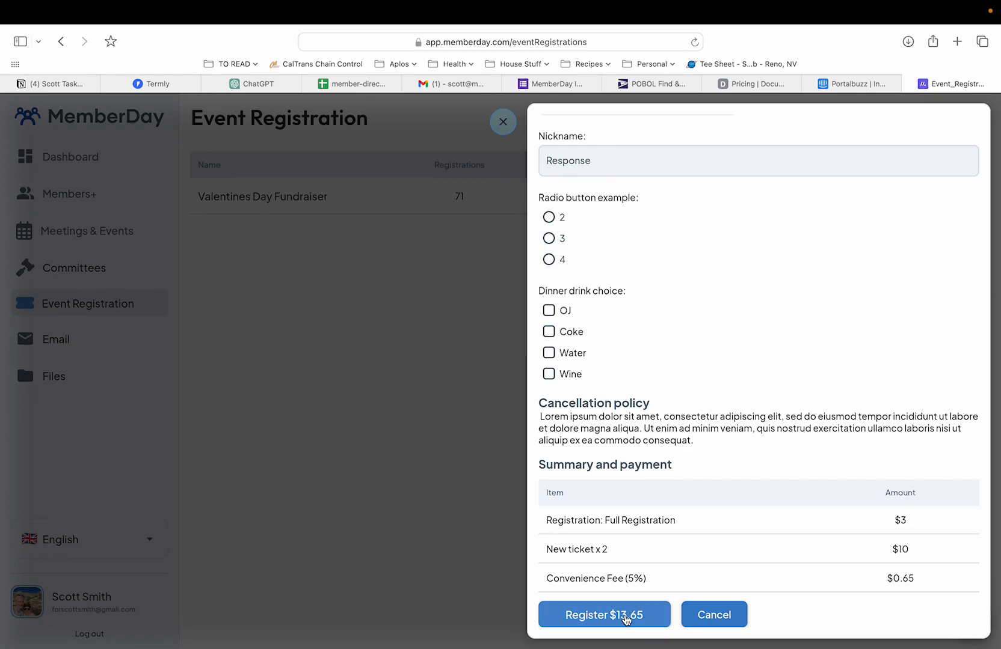
{"action": "left_click", "coordinate": [721, 617]}
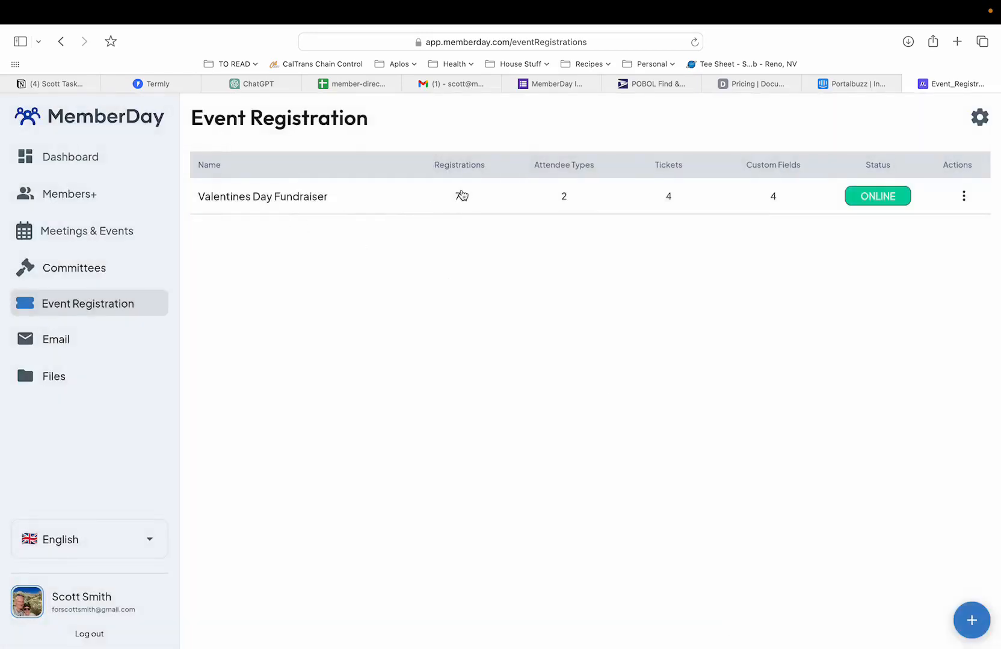
Step: Inspect the first entry in the Valentines Day Fundraiser's registrations, including tickets and custom responses, and return to the event registration list
{"action": "left_click", "coordinate": [460, 196]}
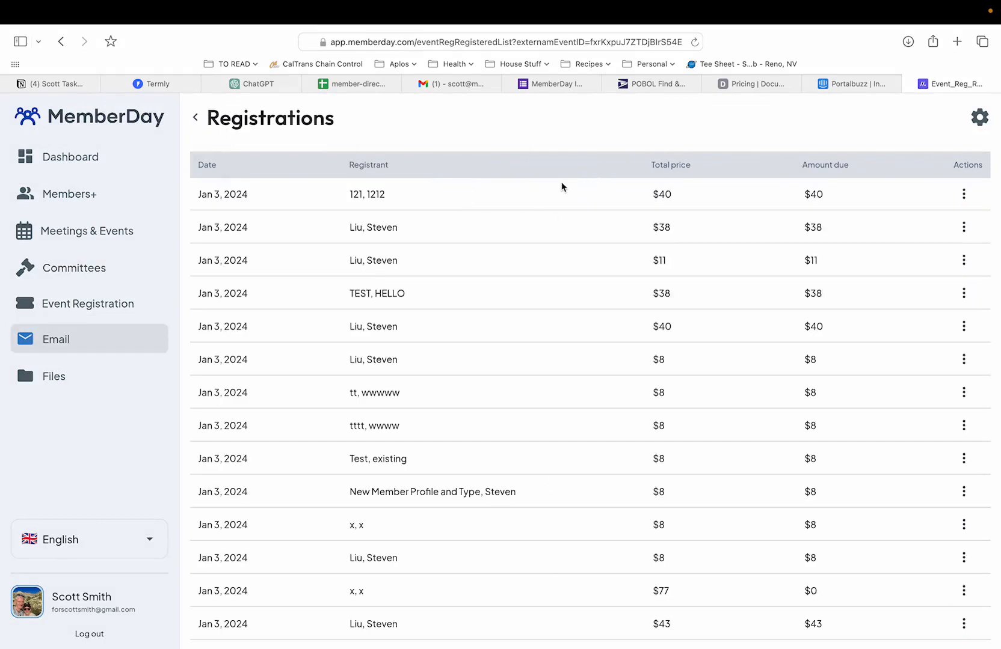
{"action": "left_click", "coordinate": [593, 196]}
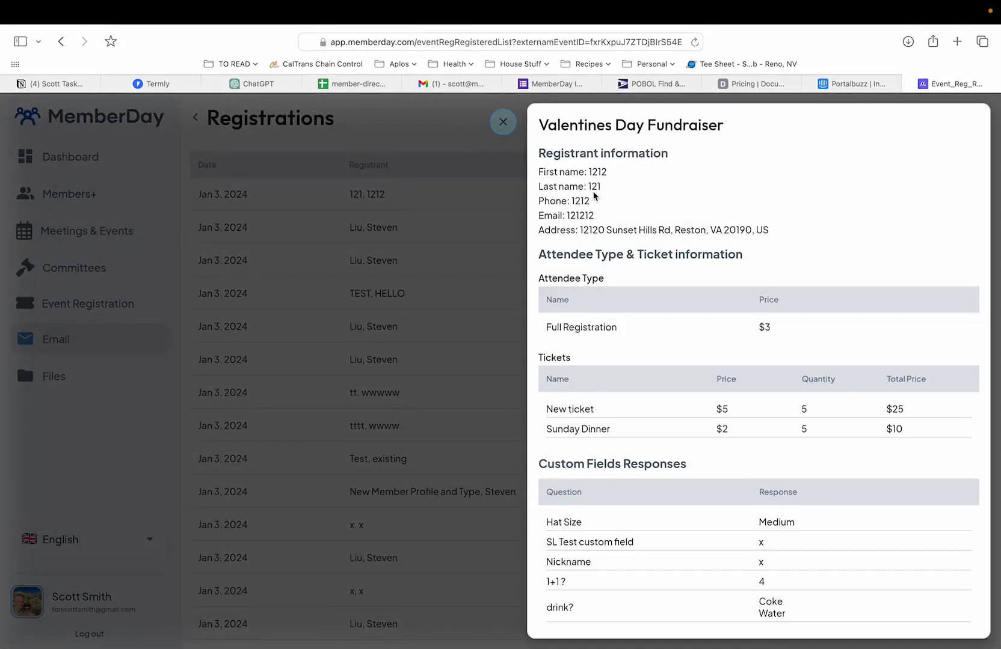
{"action": "scroll", "coordinate": [725, 391], "scroll_direction": "down", "scroll_amount": 2}
{"action": "scroll", "coordinate": [725, 390], "scroll_direction": "up", "scroll_amount": 5}
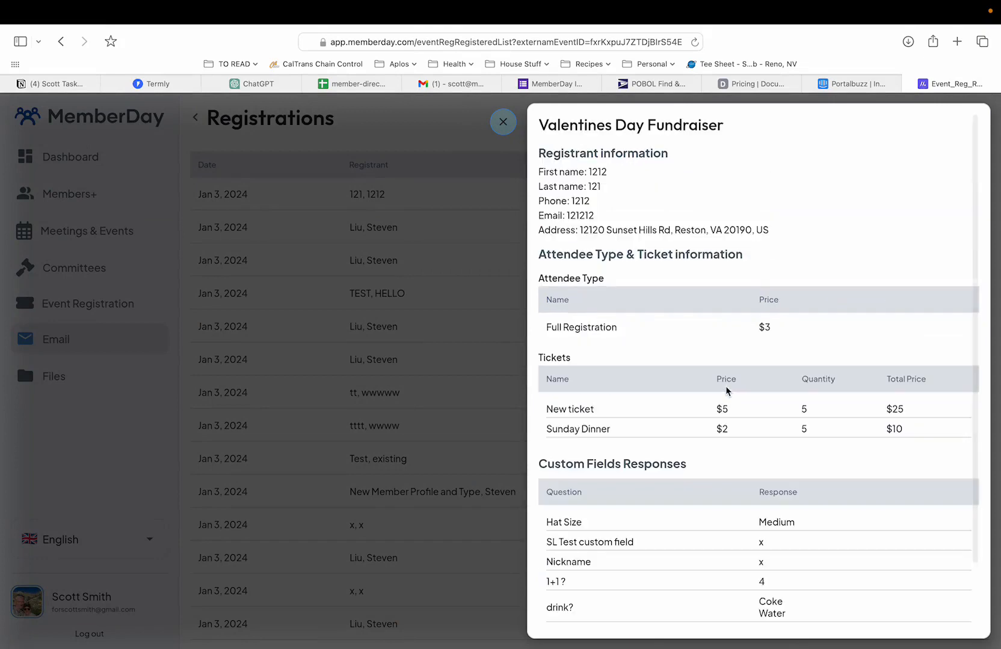
{"action": "left_click", "coordinate": [499, 122]}
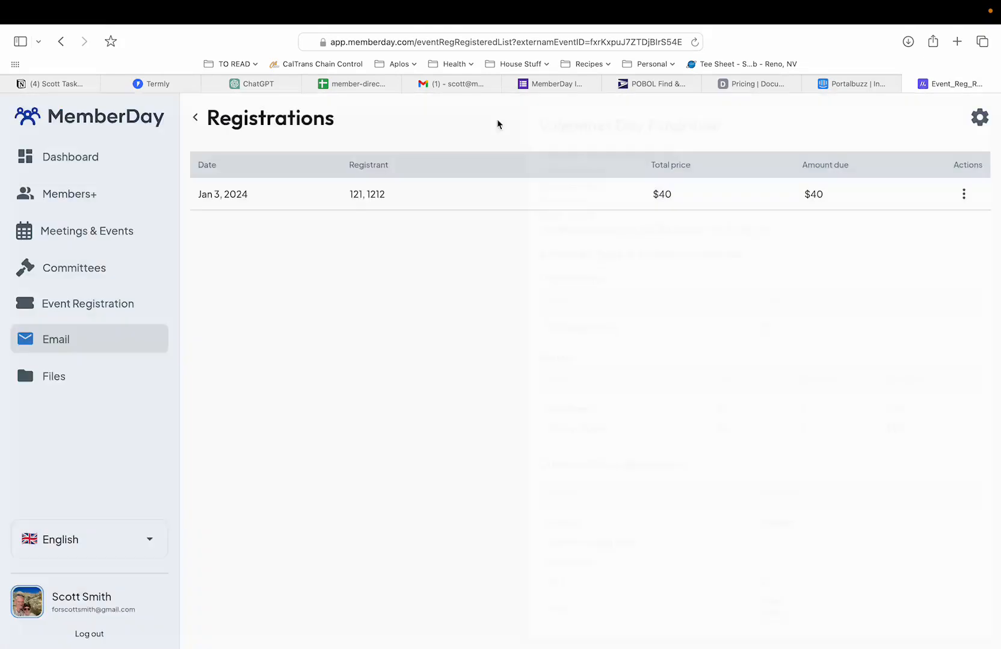
{"action": "left_click", "coordinate": [195, 118]}
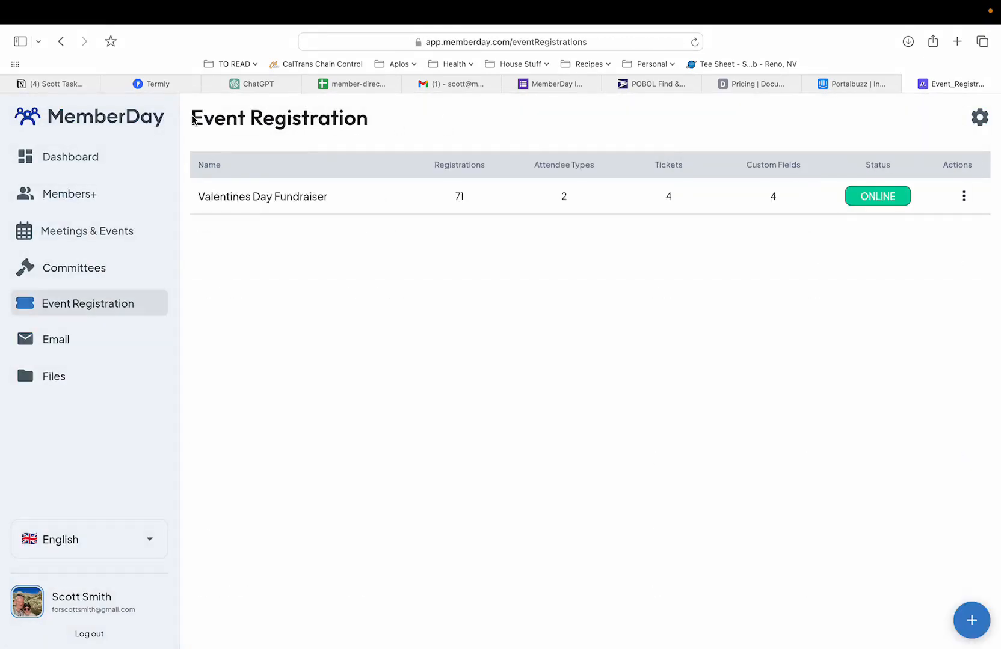
Step: Start composing an email, search the recipients for "mem" and add Member Type: Member as the recipient
{"action": "left_click", "coordinate": [55, 340]}
{"action": "left_click", "coordinate": [971, 619]}
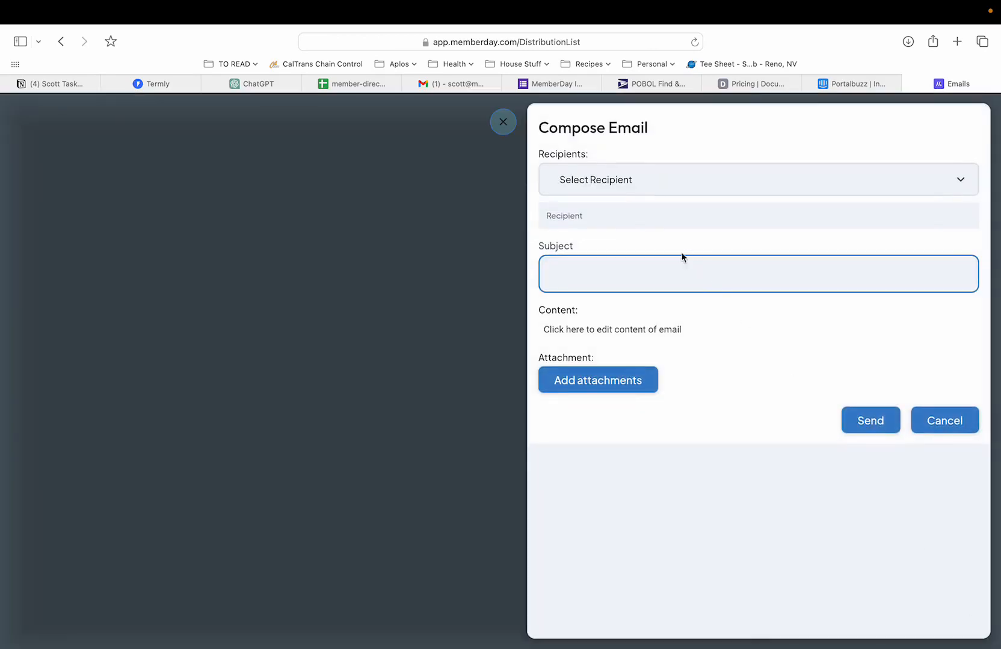
{"action": "left_click", "coordinate": [654, 190]}
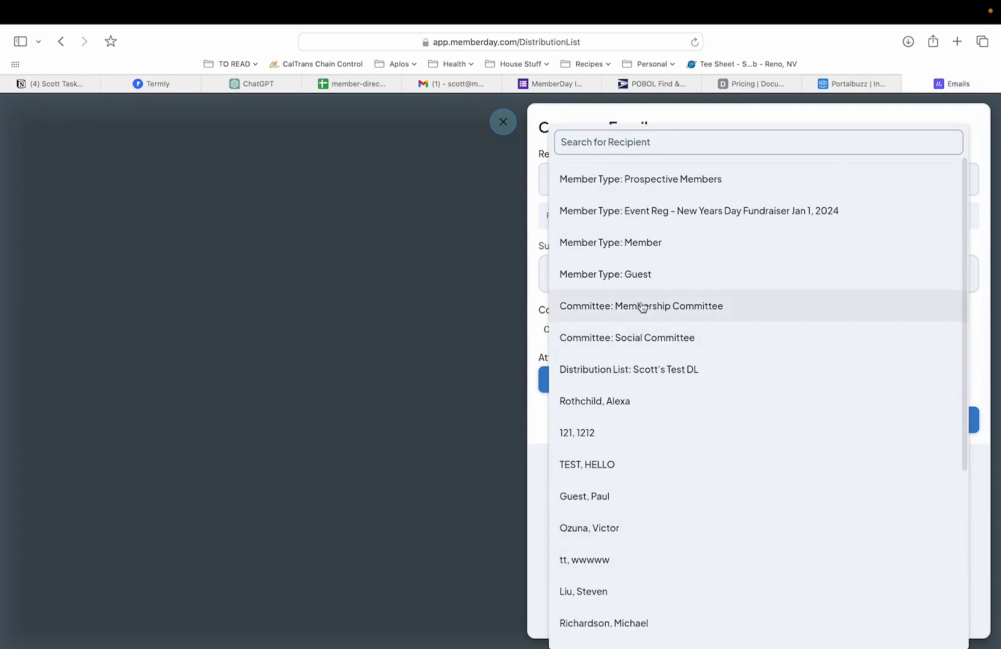
{"action": "scroll", "coordinate": [638, 307], "scroll_direction": "down", "scroll_amount": 5}
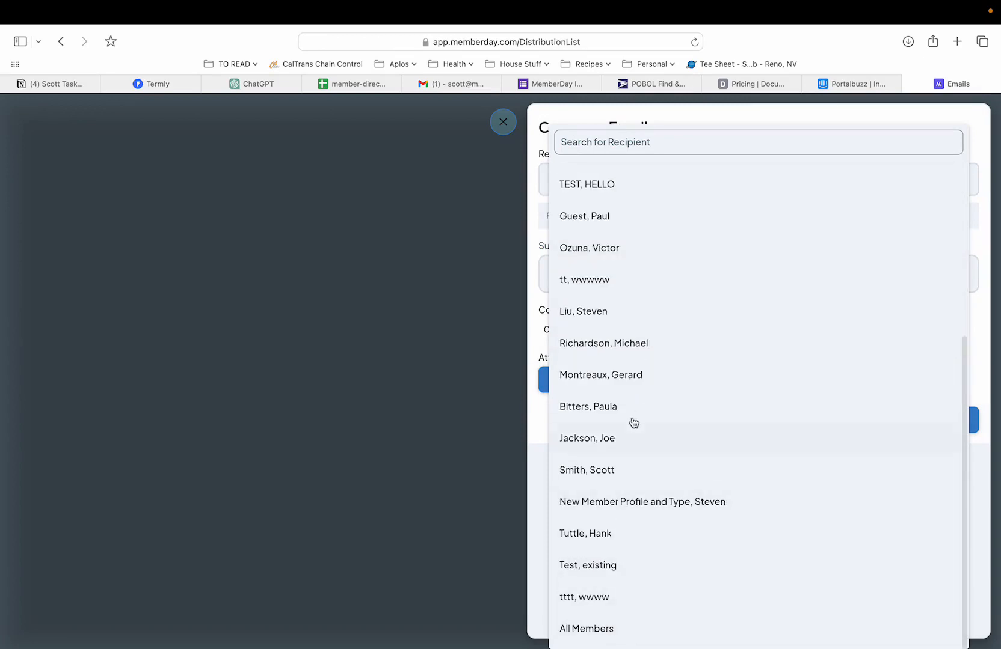
{"action": "scroll", "coordinate": [635, 409], "scroll_direction": "up", "scroll_amount": 5}
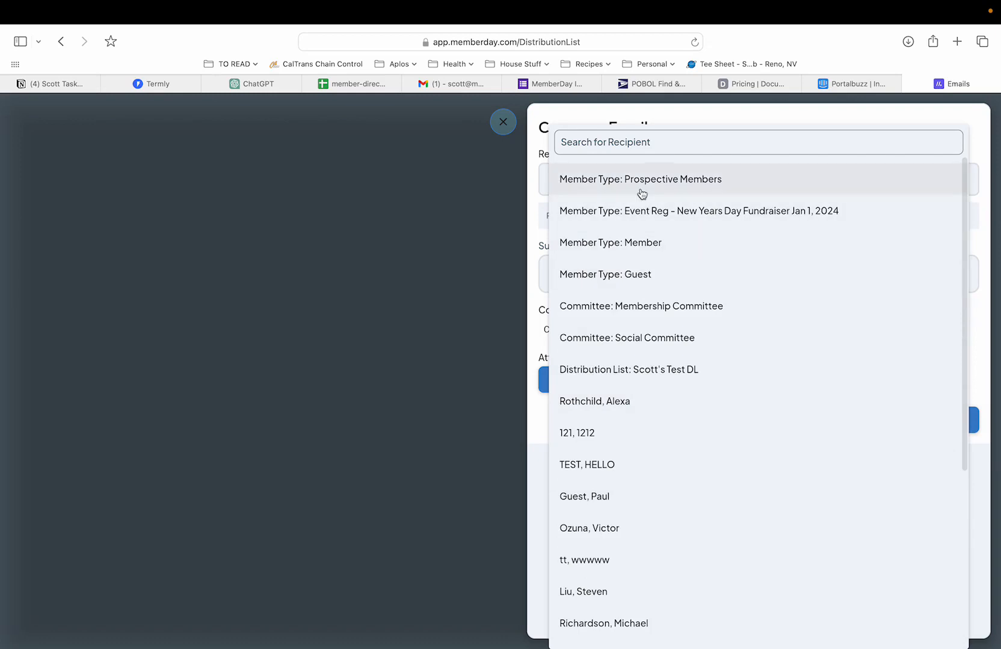
{"action": "left_click", "coordinate": [643, 143]}
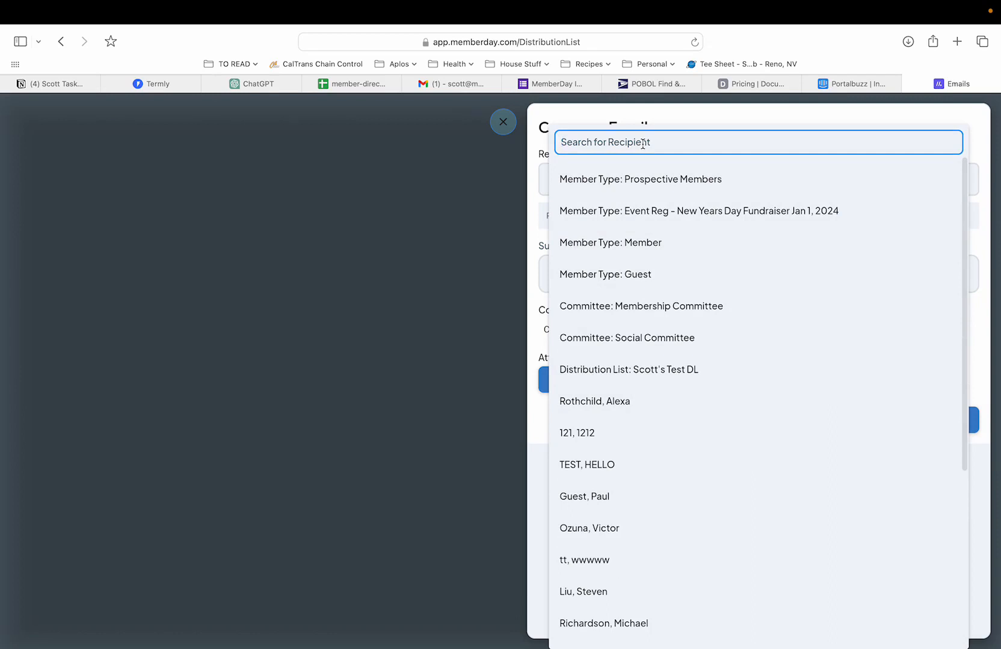
{"action": "type", "text": "mem"}
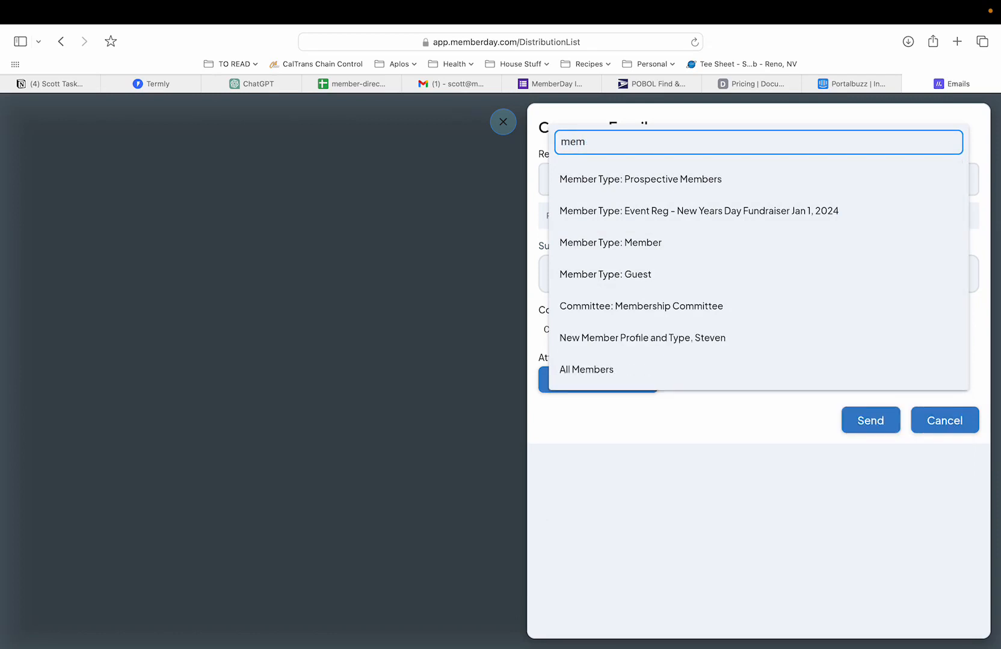
{"action": "left_click", "coordinate": [609, 243]}
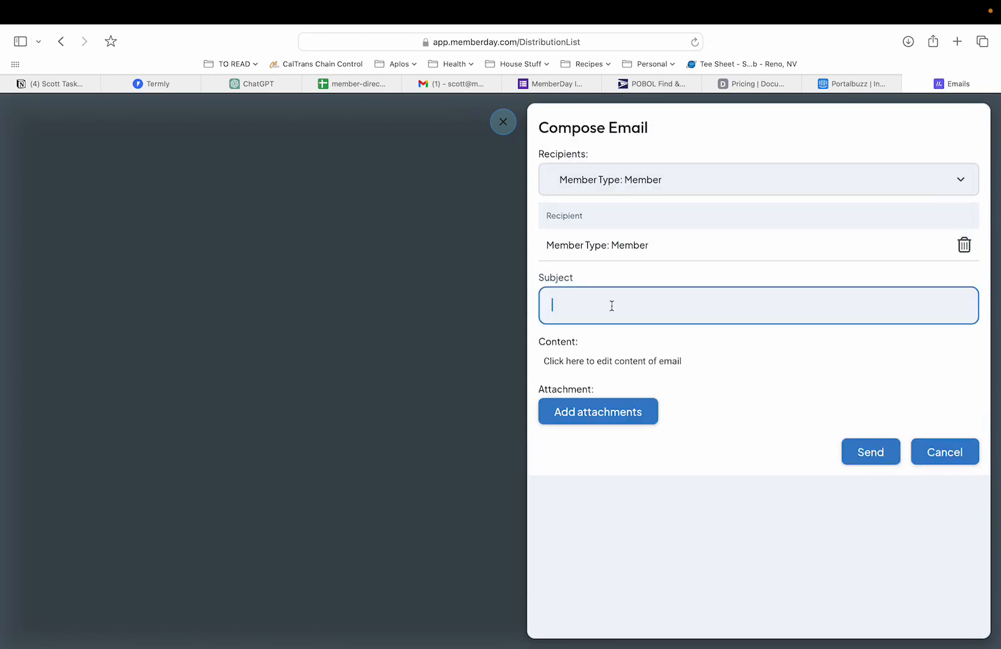
Step: Save "thfhfgh" as the email's content and close the draft without sending it
{"action": "left_click", "coordinate": [587, 370]}
{"action": "left_click", "coordinate": [667, 317]}
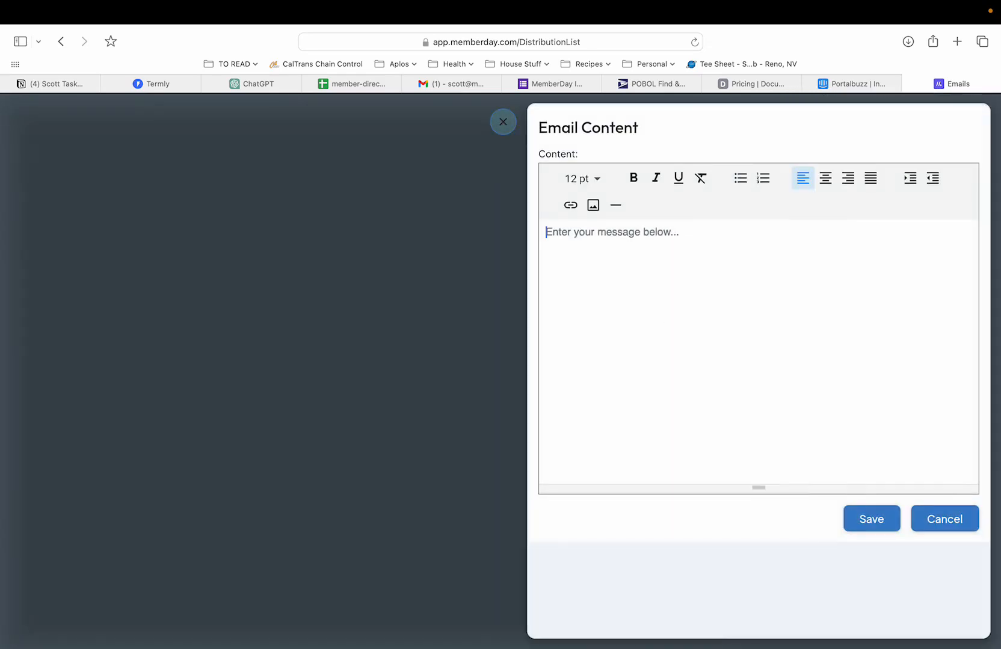
{"action": "type", "text": "thfhfgh"}
{"action": "left_click", "coordinate": [884, 520]}
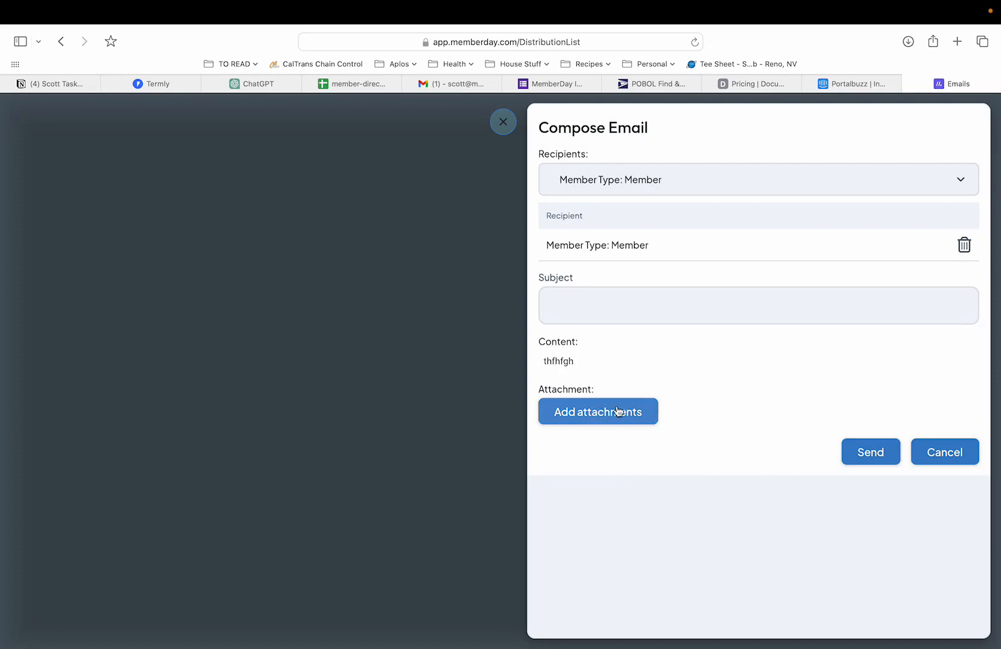
{"action": "left_click", "coordinate": [503, 122]}
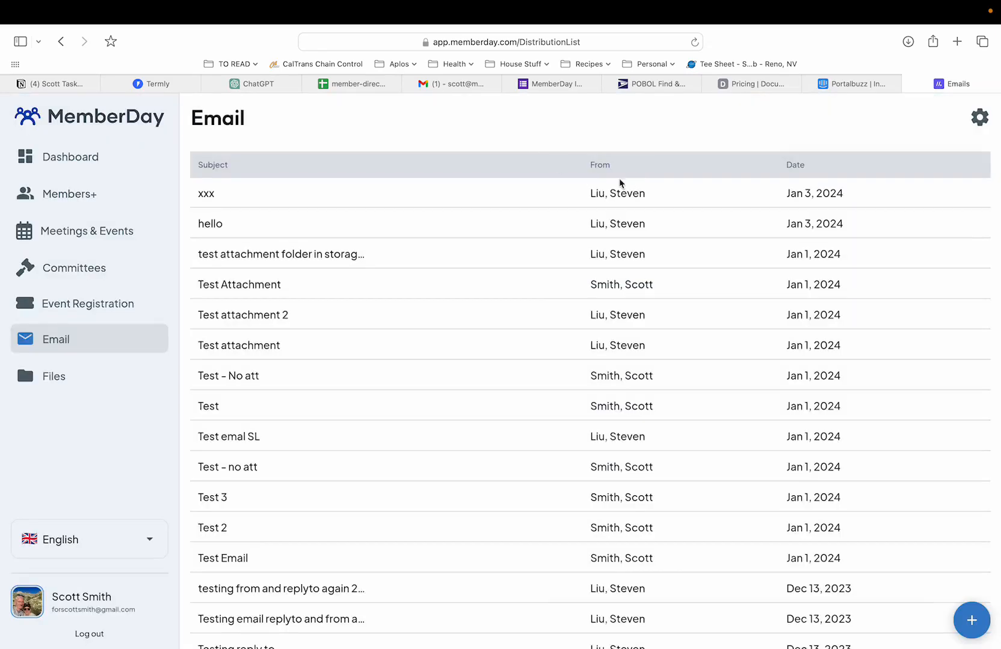
Step: Review the details of the sent email with subject "xxx", close them and open the file manager
{"action": "left_click", "coordinate": [620, 200]}
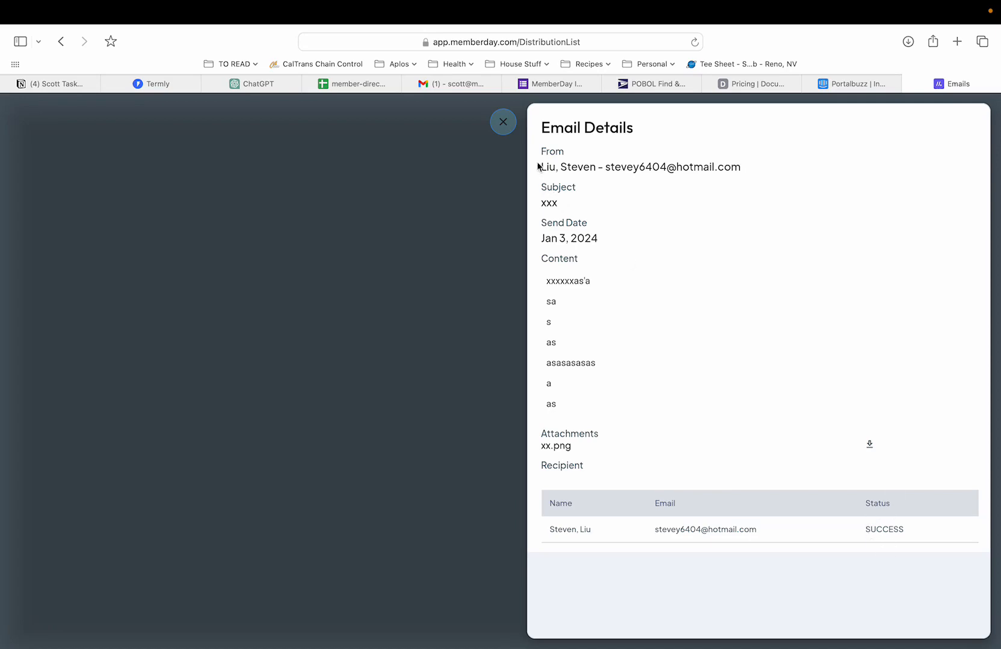
{"action": "left_click", "coordinate": [504, 124]}
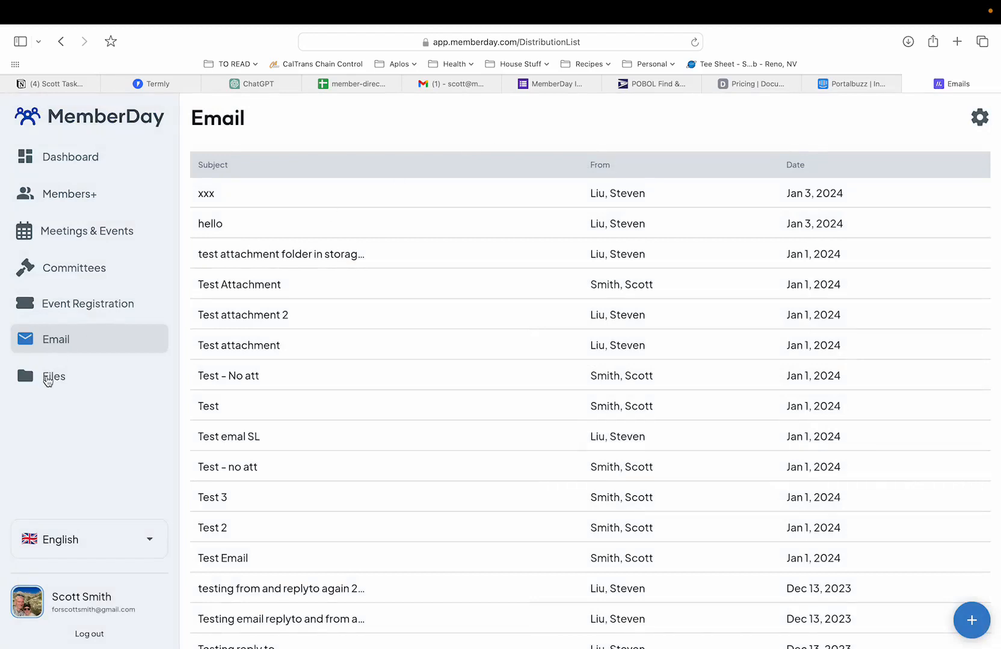
{"action": "left_click", "coordinate": [49, 378]}
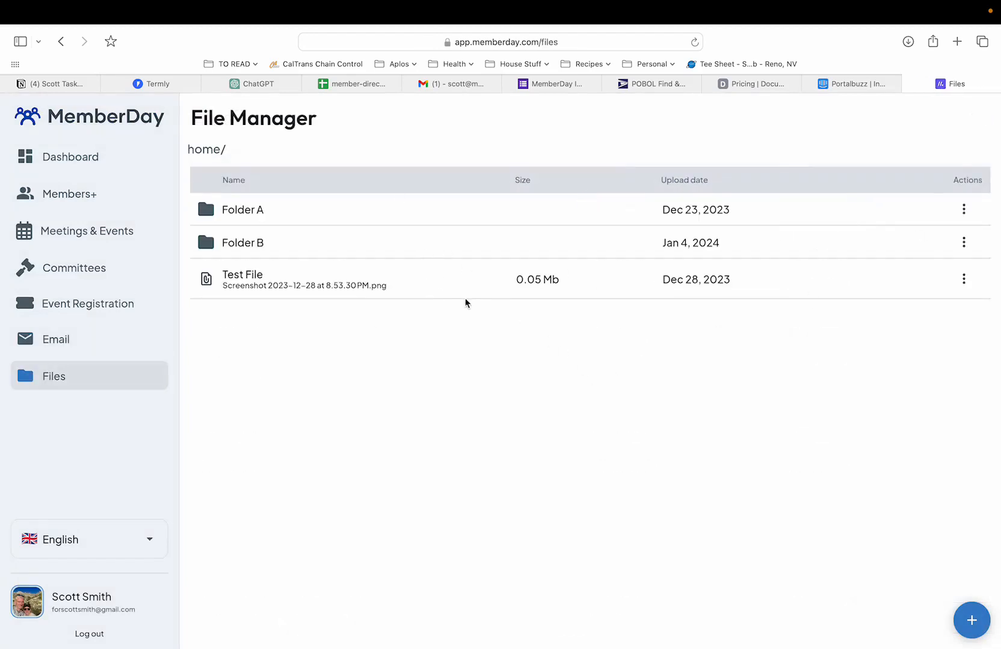